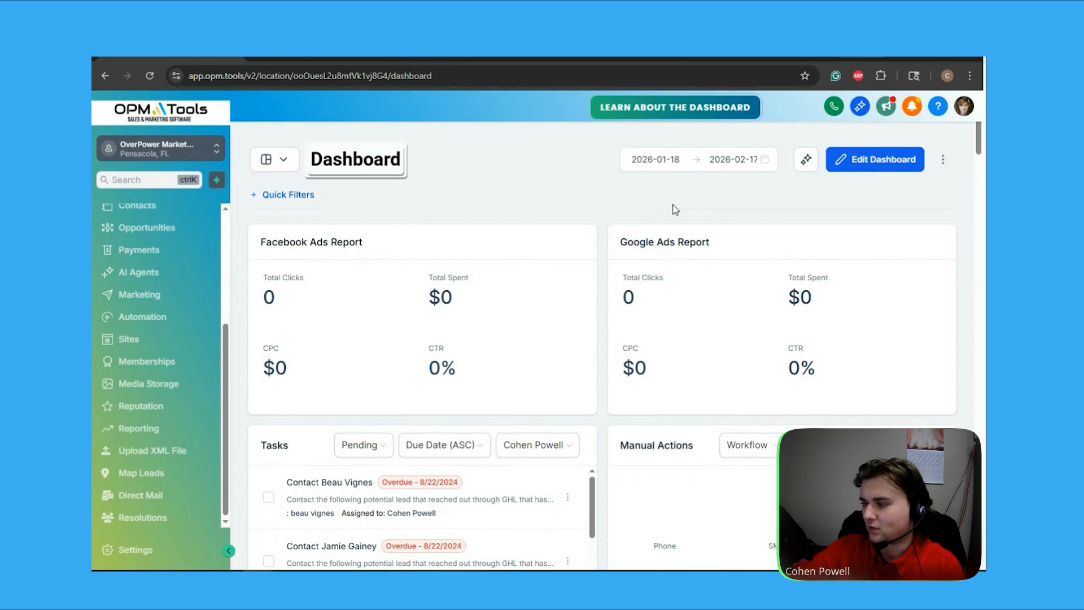
Open the Standard Operating Procedure for Managing Social Media course from Memberships > Courses > Products
click(143, 367)
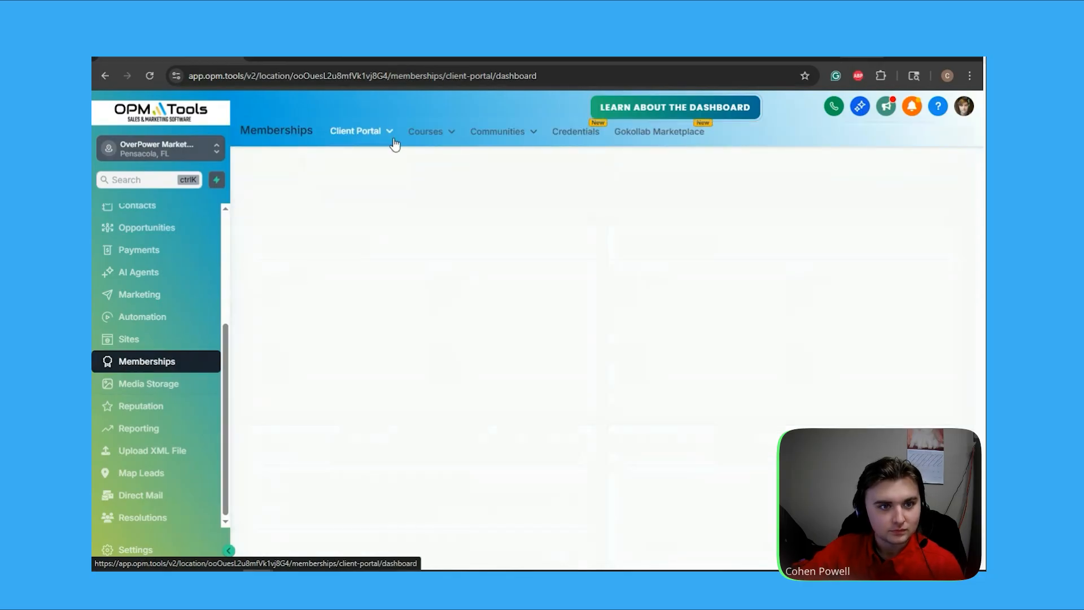
mouse_move(442, 133)
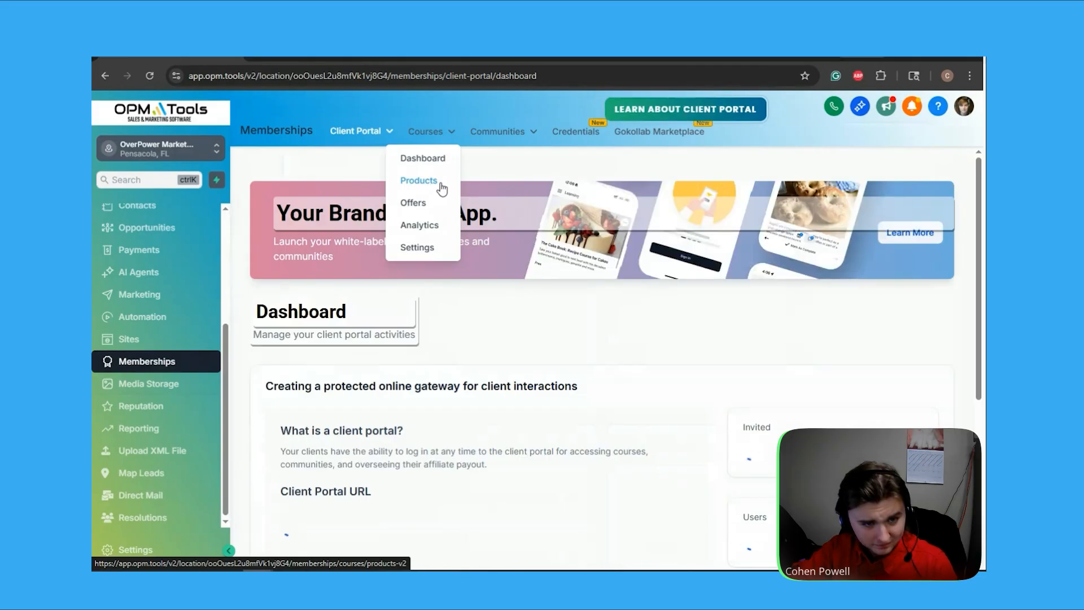
click(440, 184)
scroll(551, 248, down, 5)
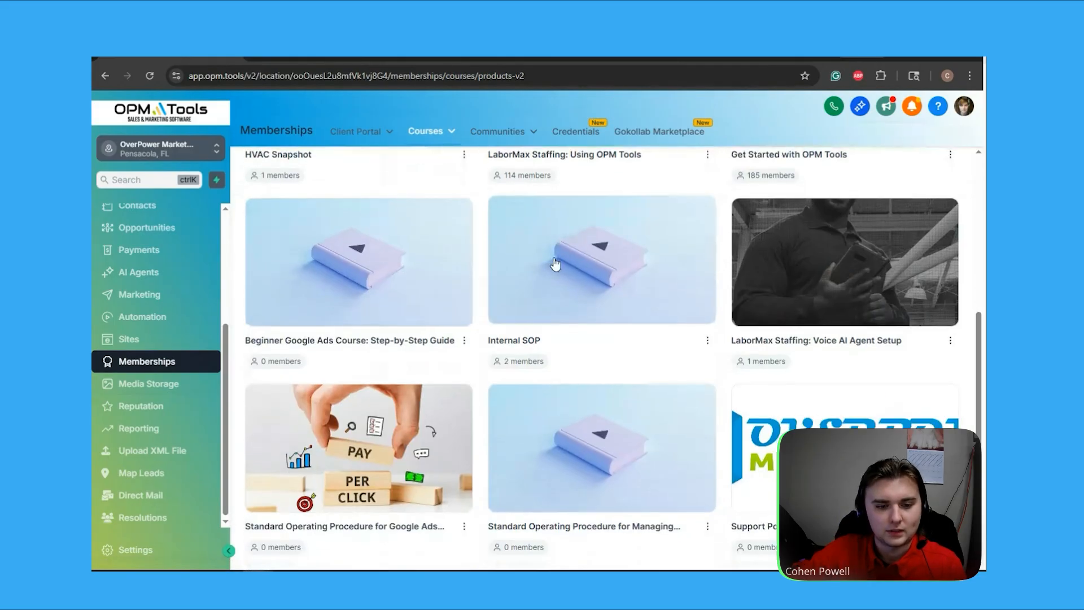
click(608, 467)
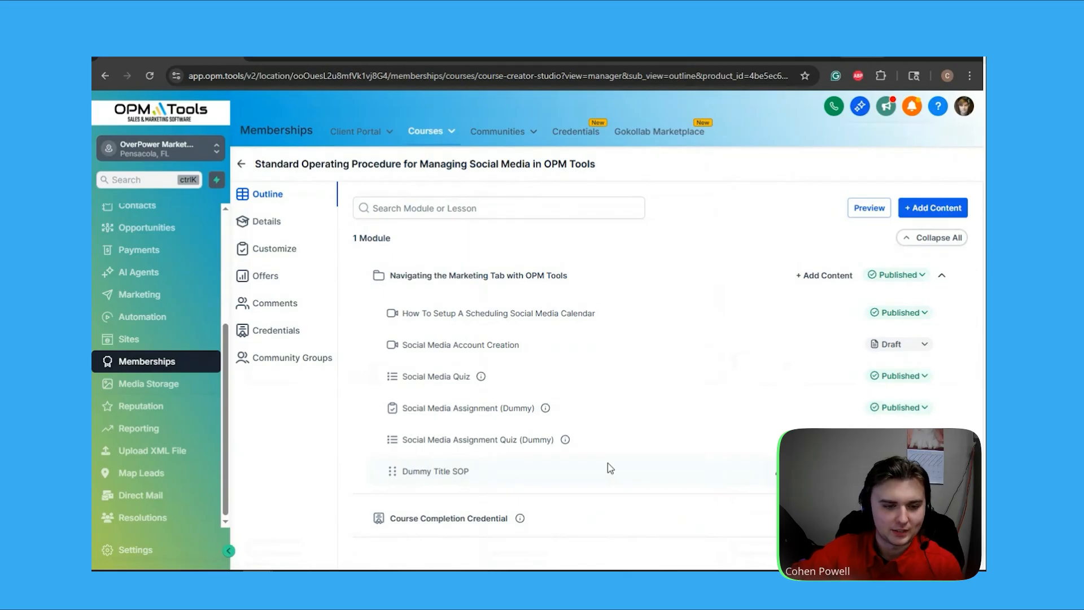
Open the Social Media Assignment (Dummy) lesson and review its 'The Answer is "A"' instructions and grading settings
click(523, 411)
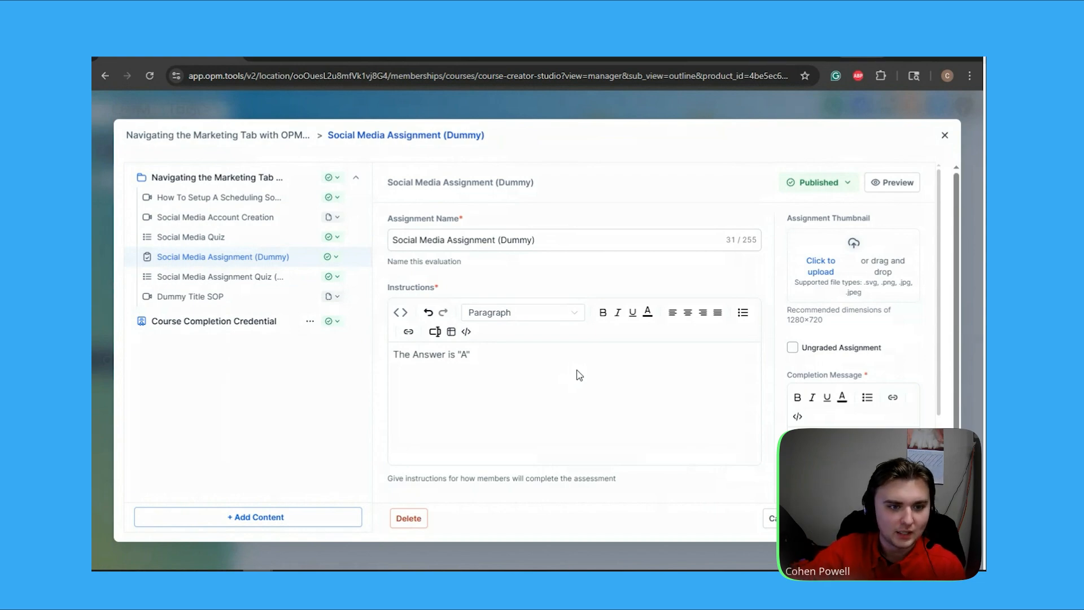
scroll(562, 348, down, 1)
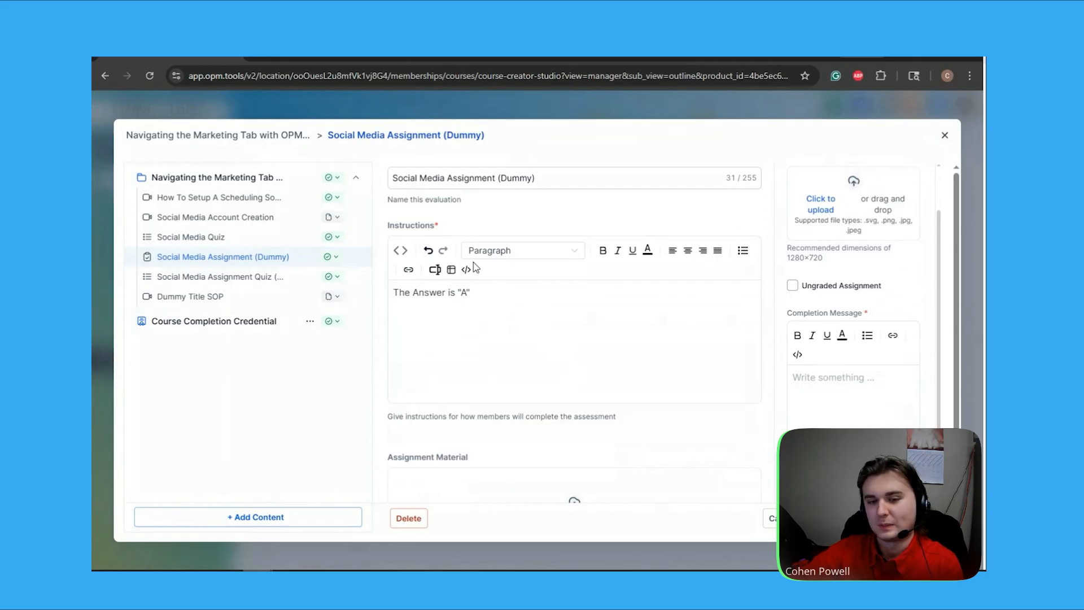
scroll(525, 308, up, 1)
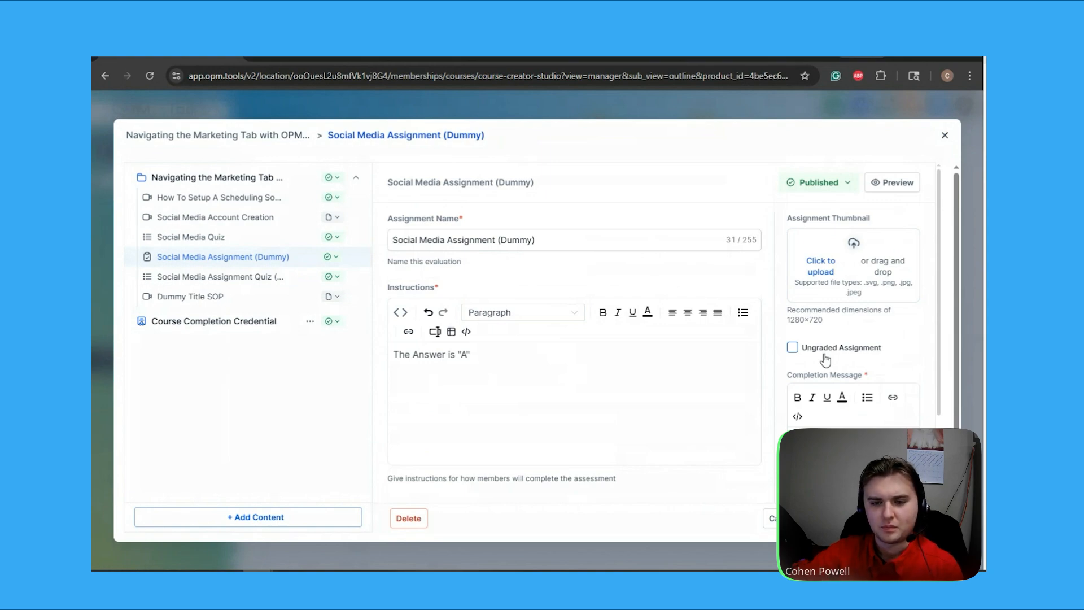
scroll(740, 417, down, 1)
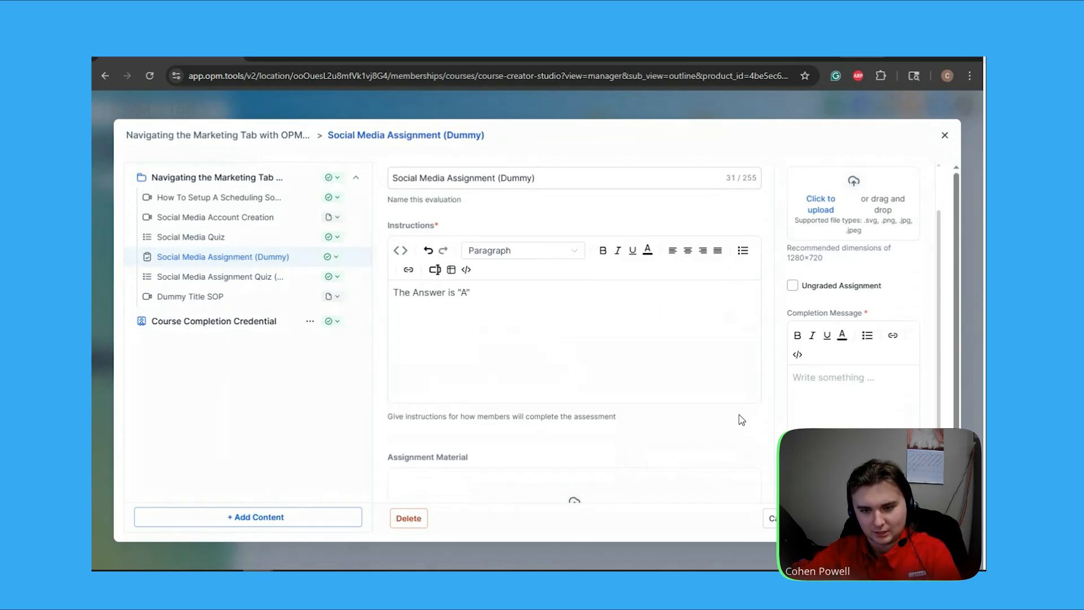
scroll(722, 390, down, 2)
scroll(755, 288, up, 3)
scroll(758, 287, down, 3)
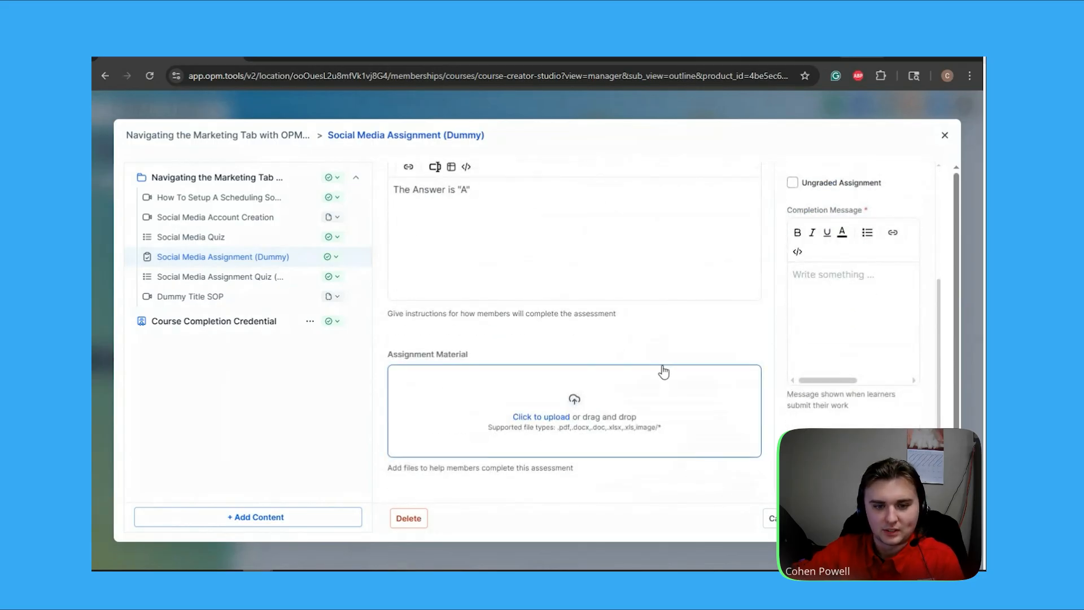
scroll(663, 371, up, 3)
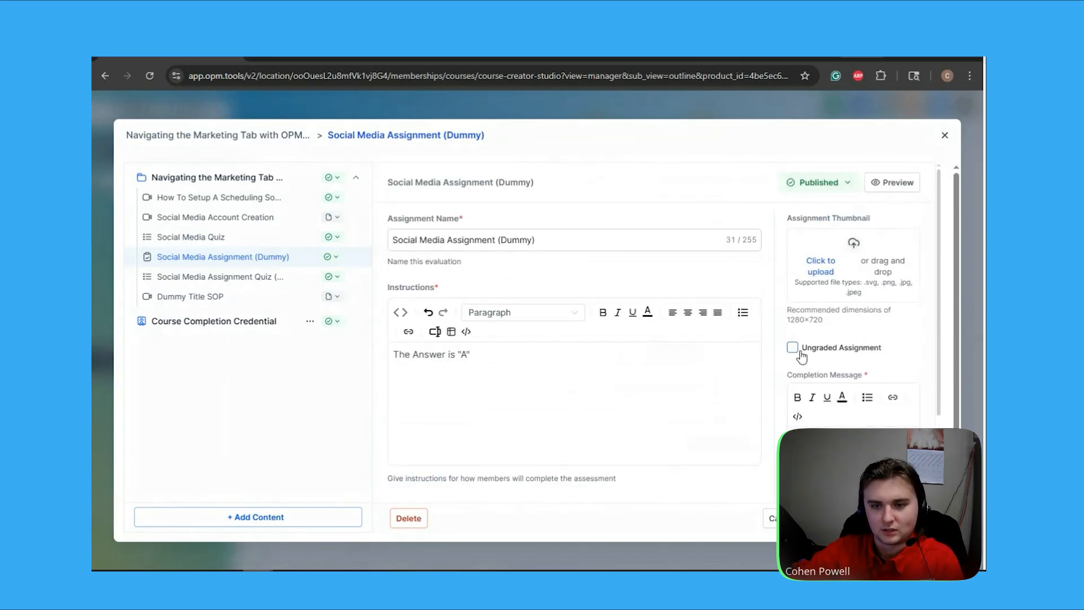
scroll(747, 353, down, 3)
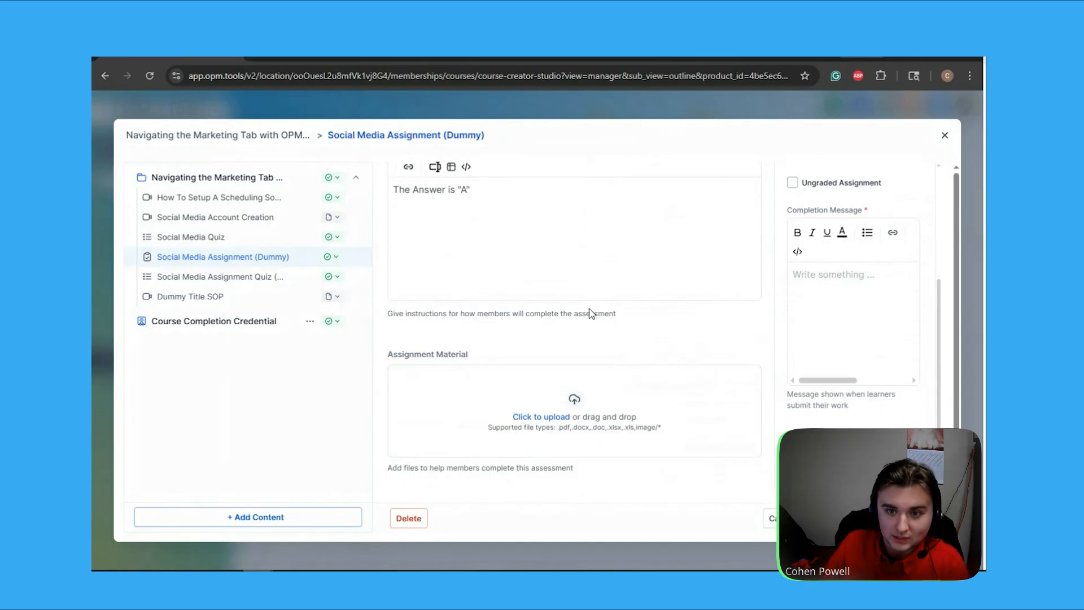
scroll(664, 326, up, 3)
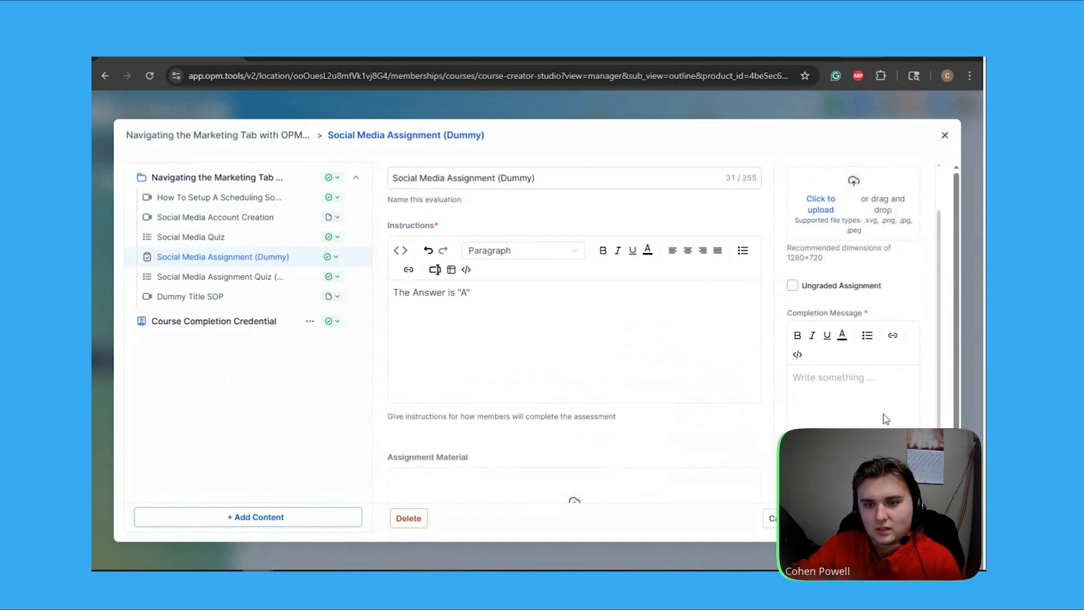
scroll(890, 288, up, 2)
scroll(955, 247, down, 2)
scroll(904, 289, up, 2)
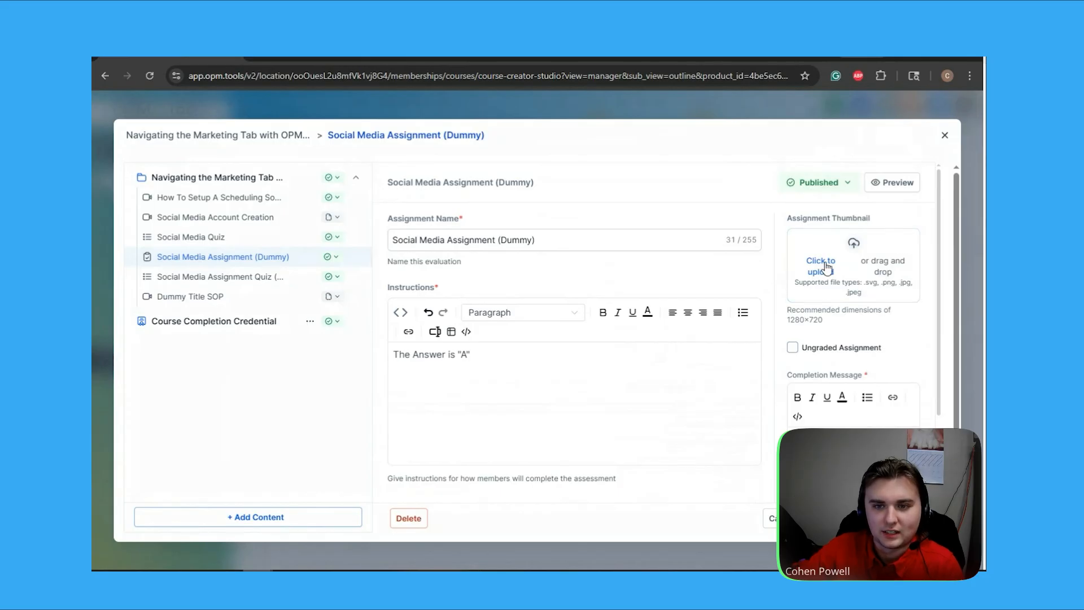
scroll(893, 291, down, 1)
scroll(891, 290, down, 2)
scroll(880, 307, up, 1)
scroll(878, 308, up, 2)
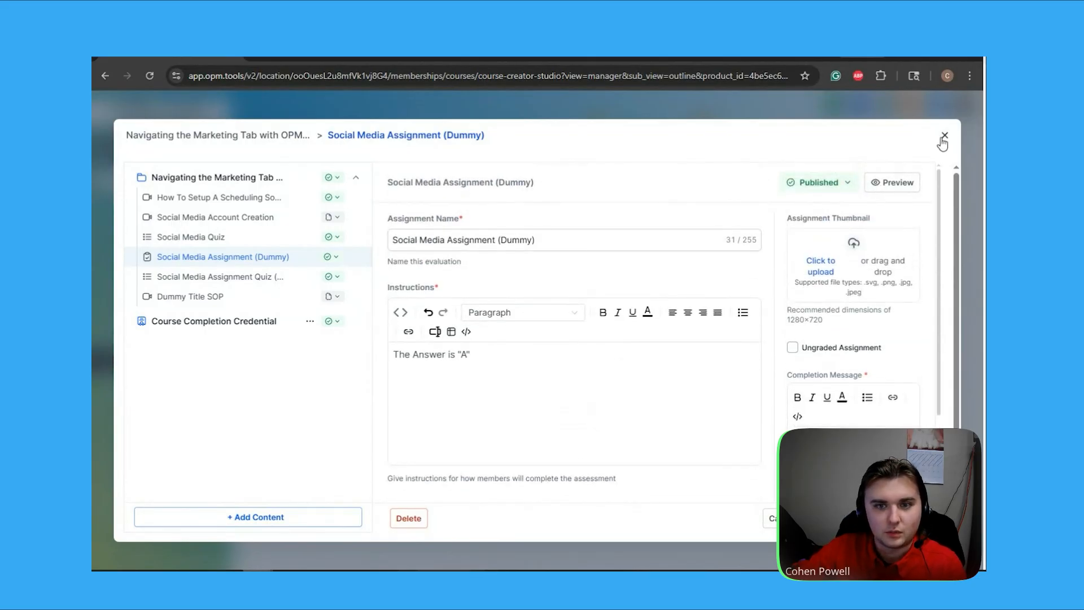
Switch to the Social Media Assignment Quiz (Dummy), add Question 2 and expand it
click(217, 276)
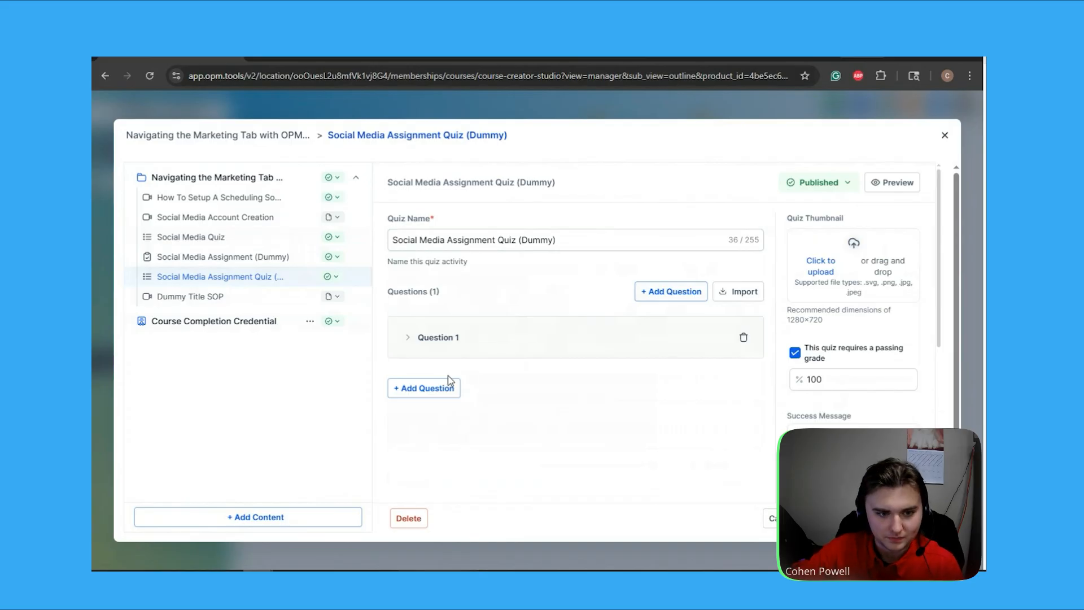
click(671, 291)
scroll(491, 353, down, 1)
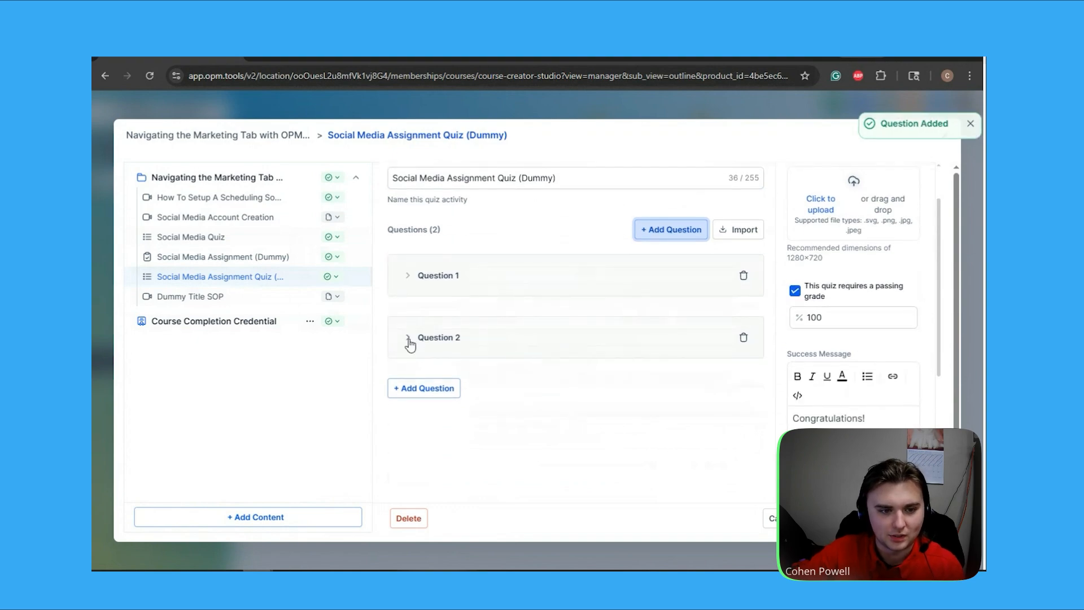
click(455, 338)
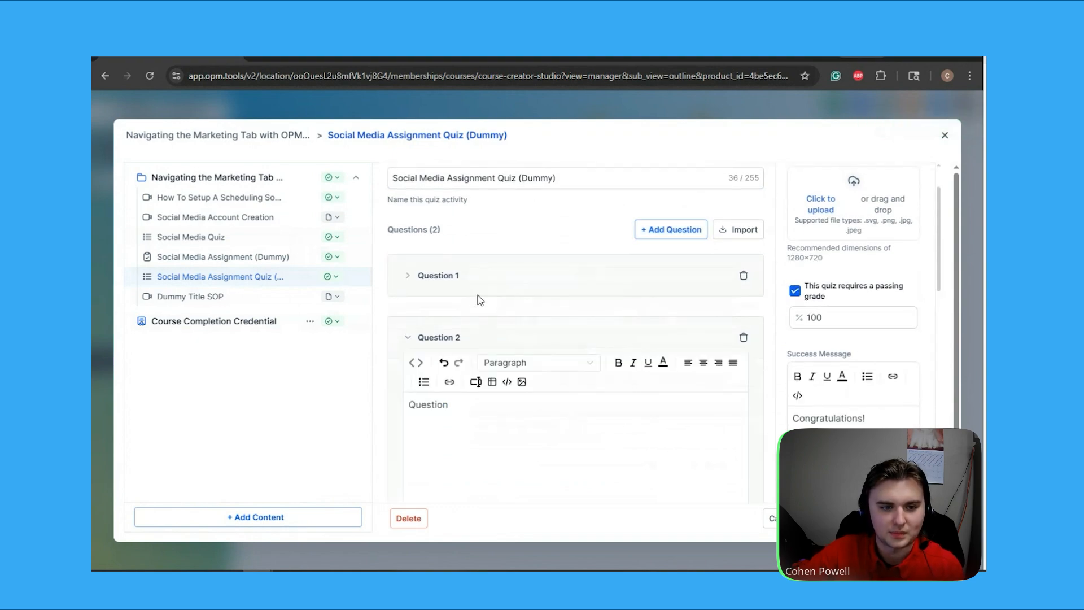
scroll(503, 293, down, 2)
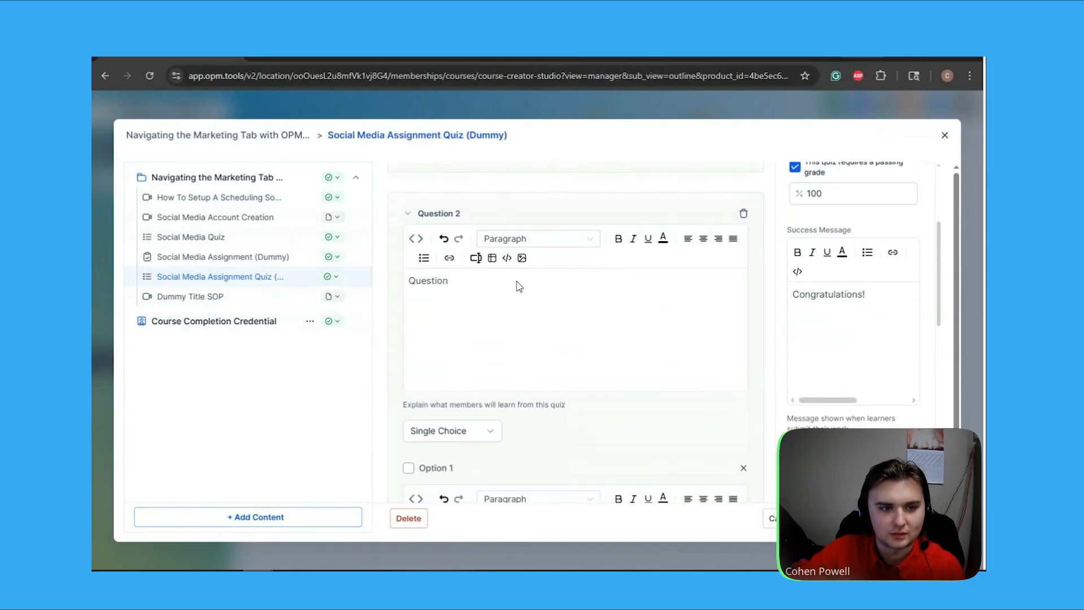
Replace Question 2's placeholder text with 'ASDF', keeping the answer type Single Choice
double_click(444, 280)
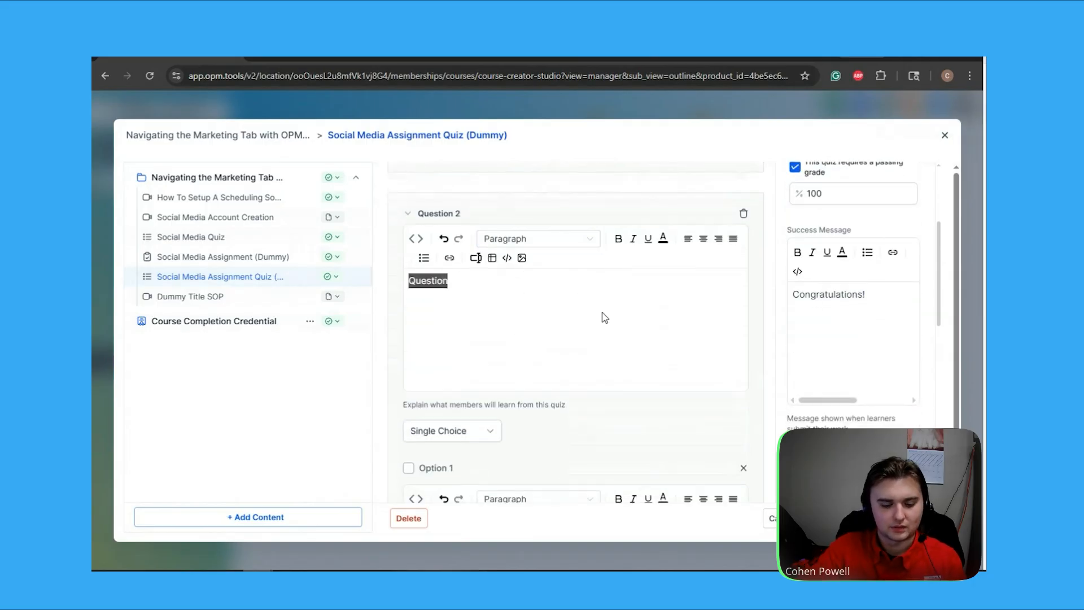
text(ASDF)
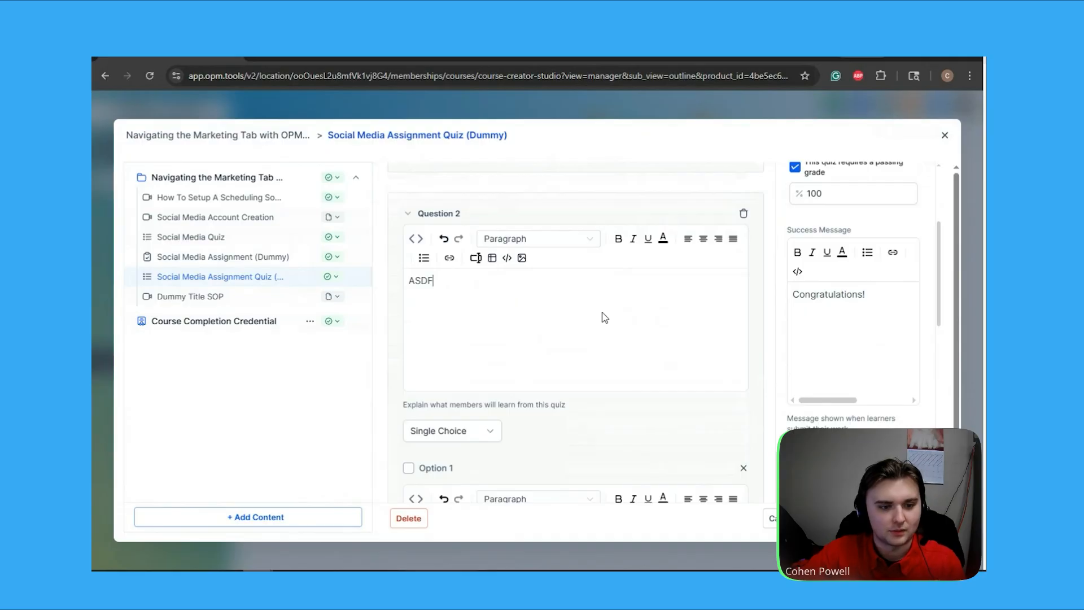
scroll(605, 318, down, 2)
click(479, 307)
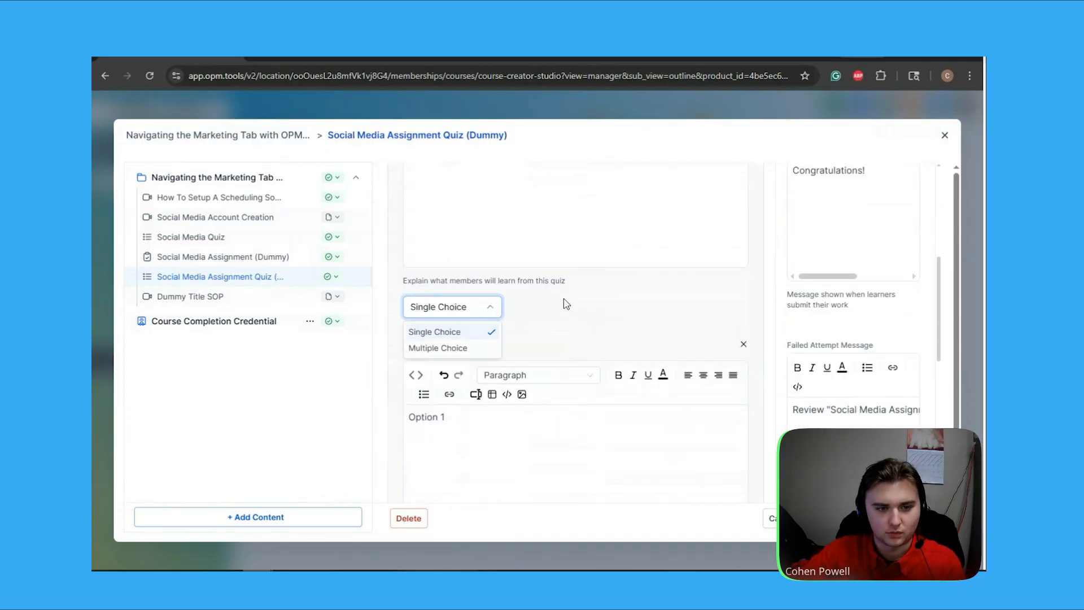
click(598, 302)
scroll(533, 327, down, 1)
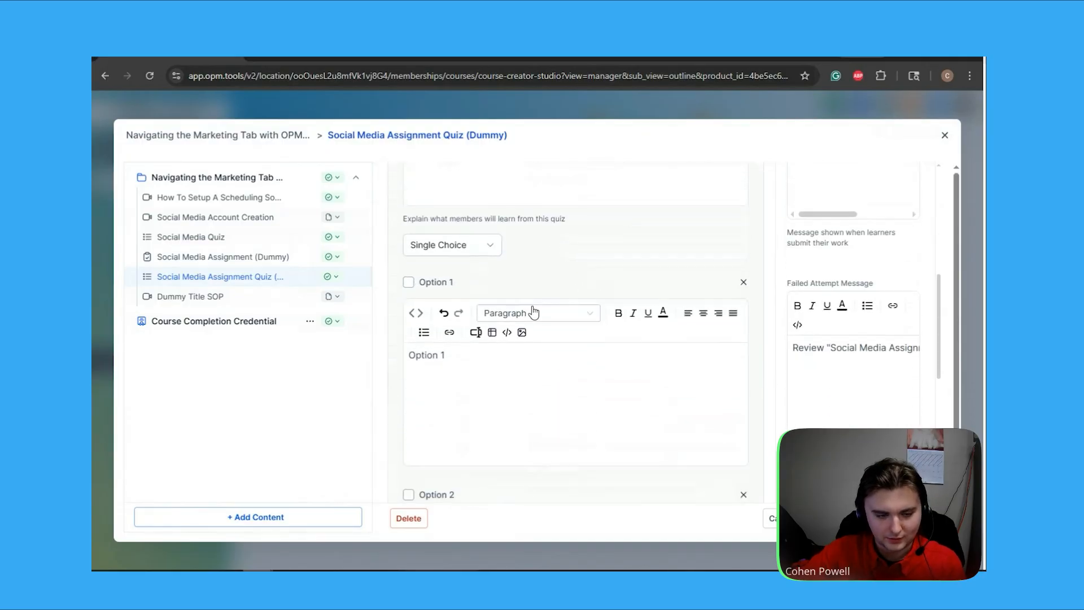
scroll(532, 311, down, 1)
Set the answer texts to 'A' for Option 1 and 'B' for Option 2
triple_click(438, 292)
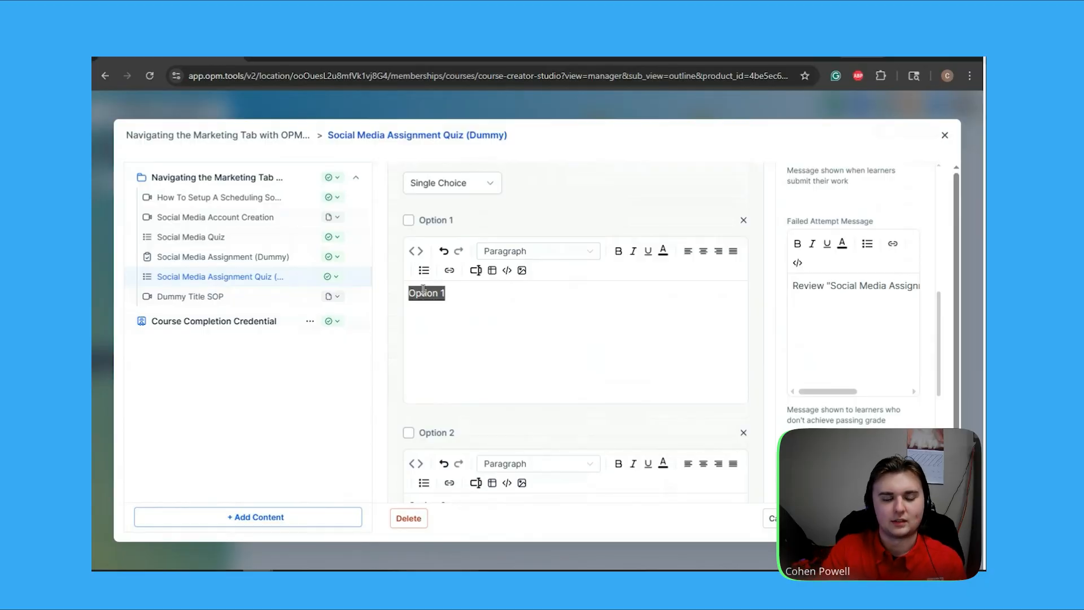
text(A)
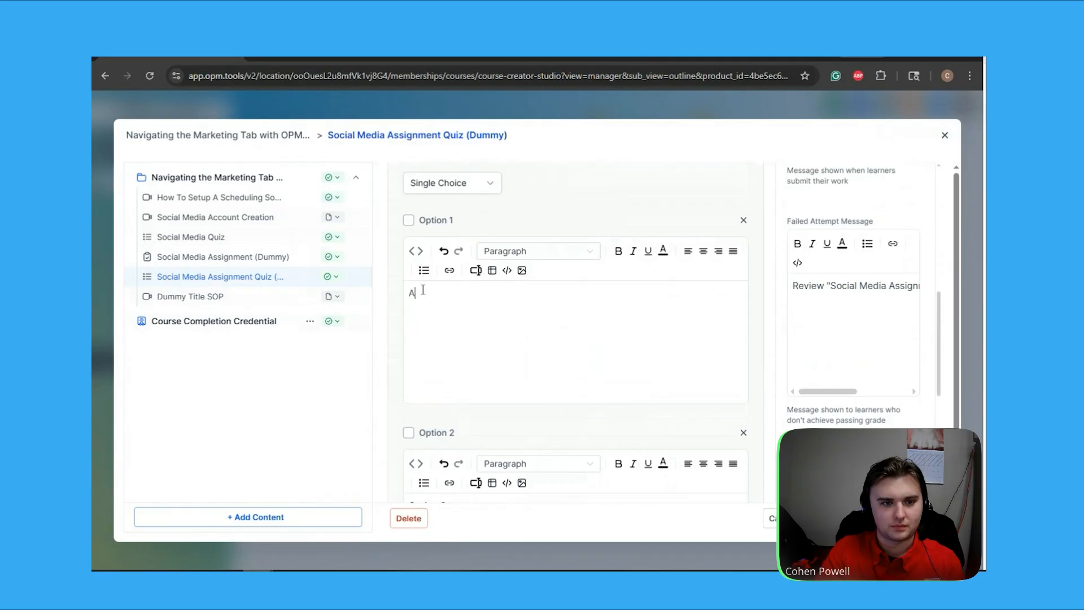
scroll(463, 293, down, 1)
scroll(463, 293, down, 2)
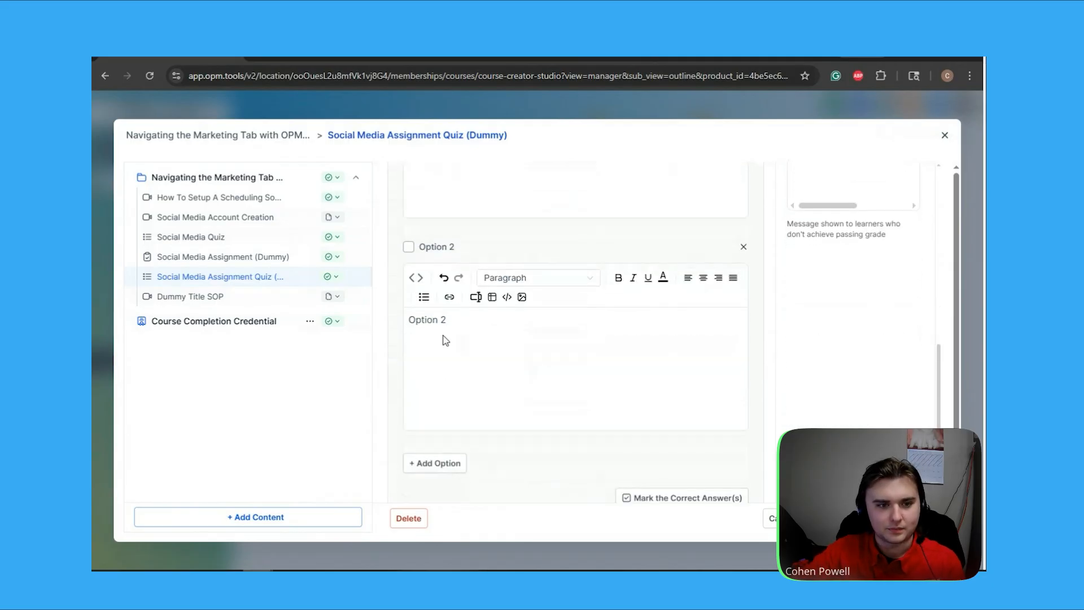
triple_click(446, 318)
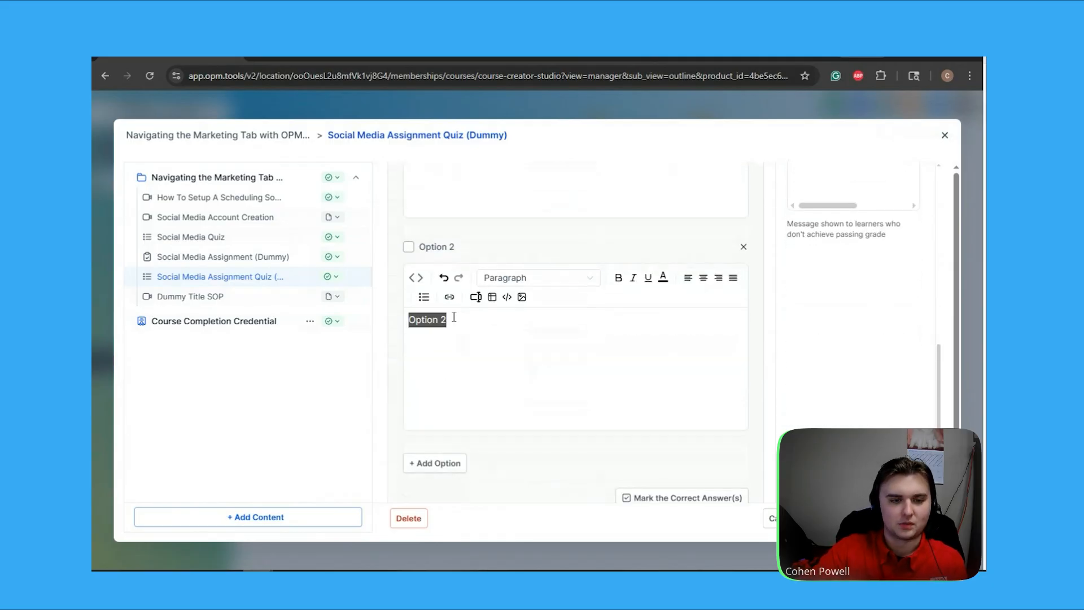
text(B)
Mark Option 1 as the correct answer
scroll(454, 317, up, 3)
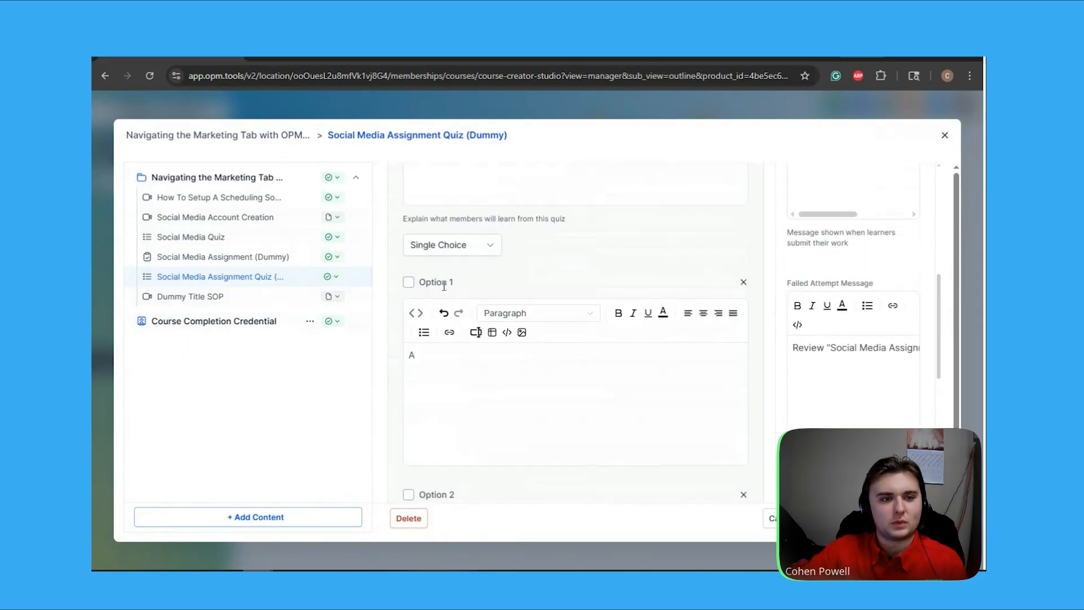
scroll(409, 288, down, 1)
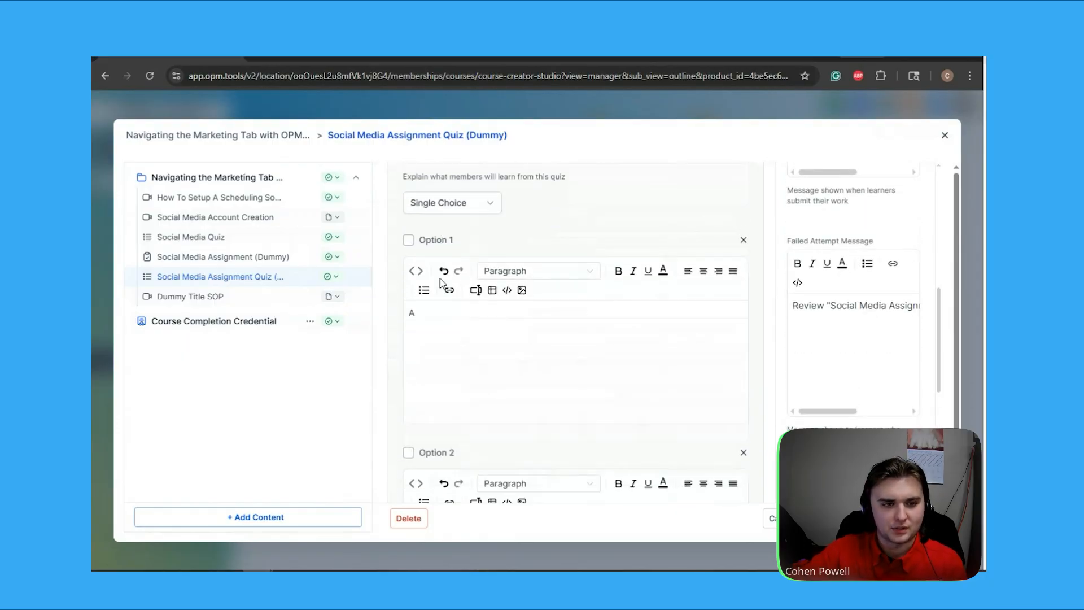
click(412, 224)
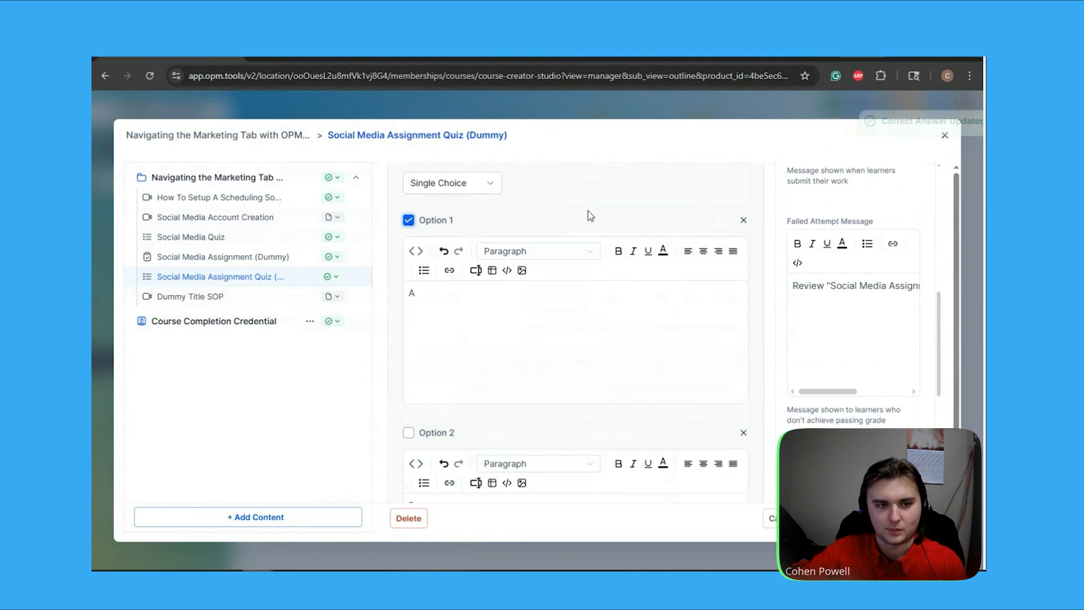
Untick 'This quiz requires a passing grade'
scroll(515, 242, up, 1)
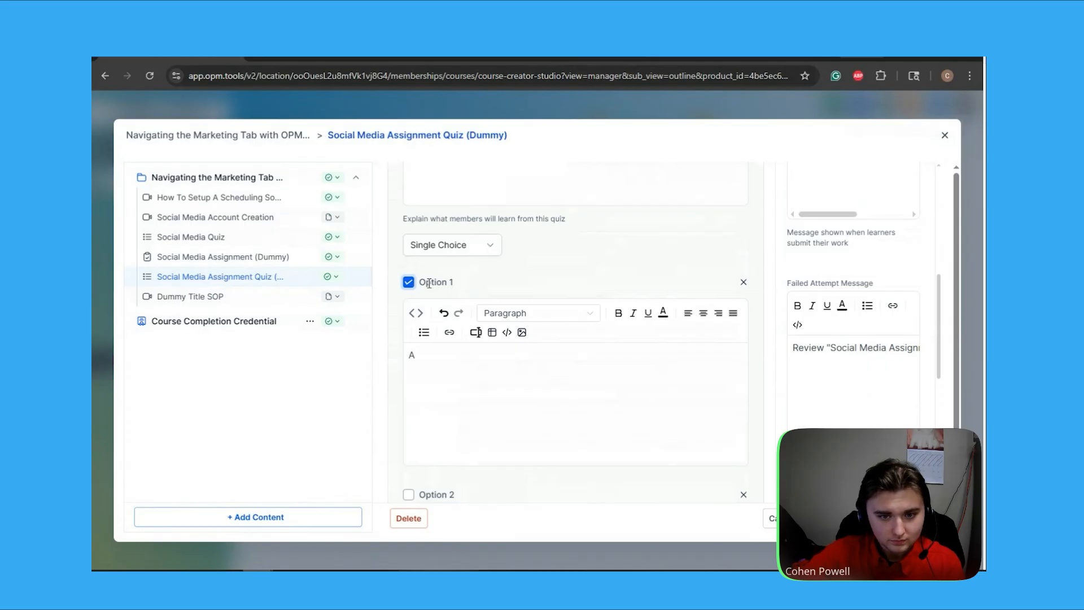
scroll(429, 283, up, 5)
scroll(804, 242, up, 2)
click(795, 353)
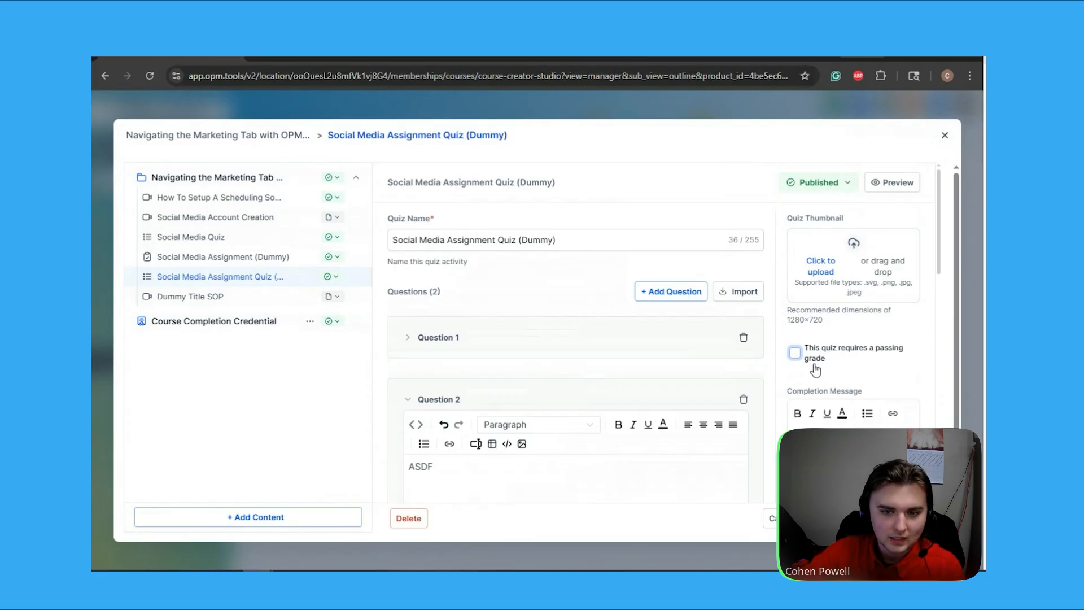
Re-enable the passing-grade requirement at 100% and review the quiz messages below
click(813, 359)
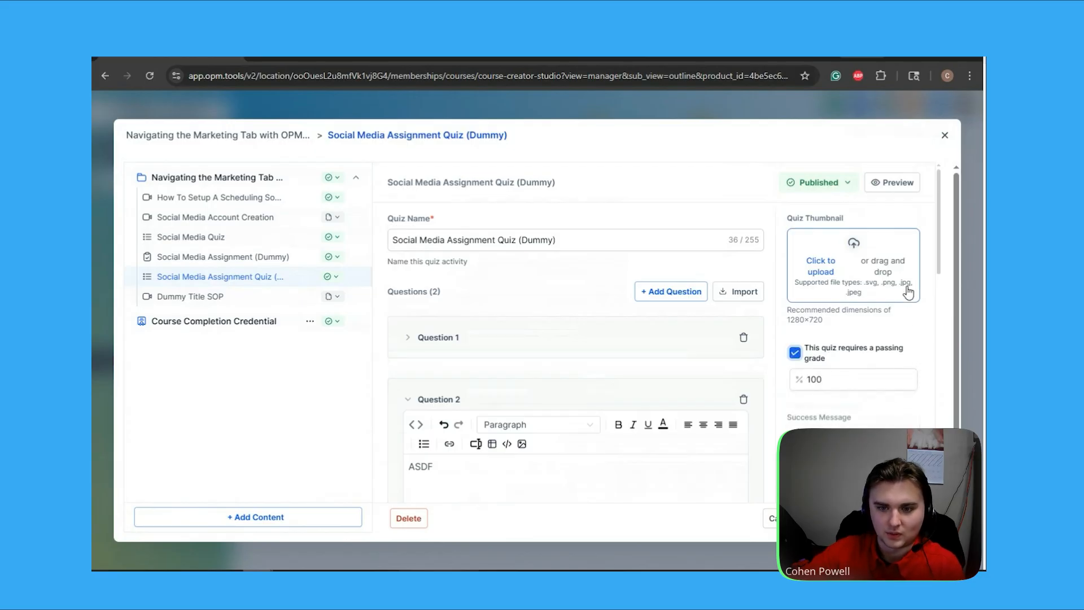
click(826, 380)
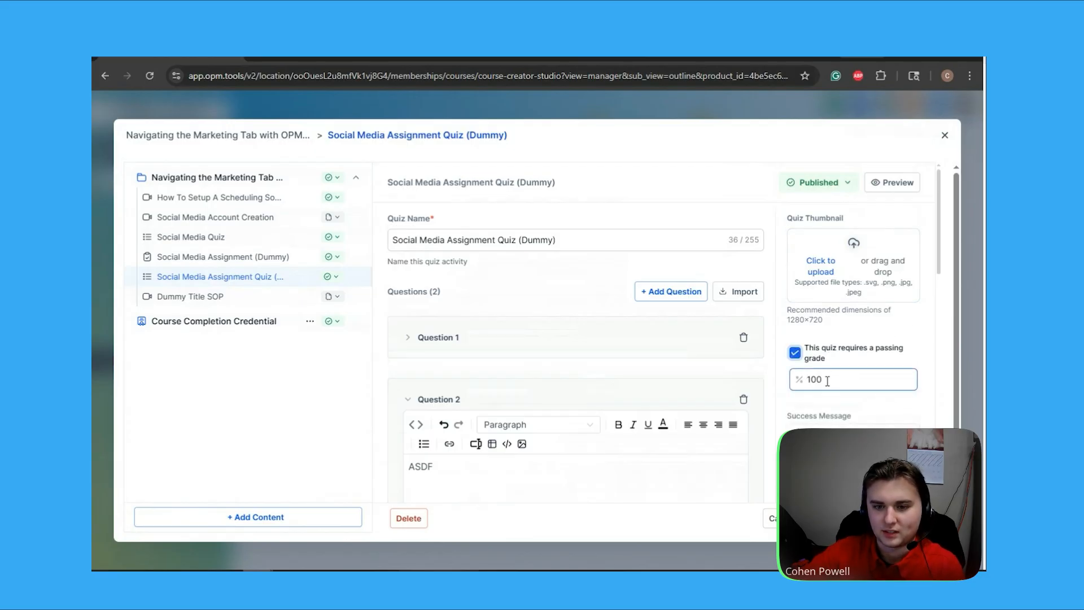
scroll(829, 378, down, 2)
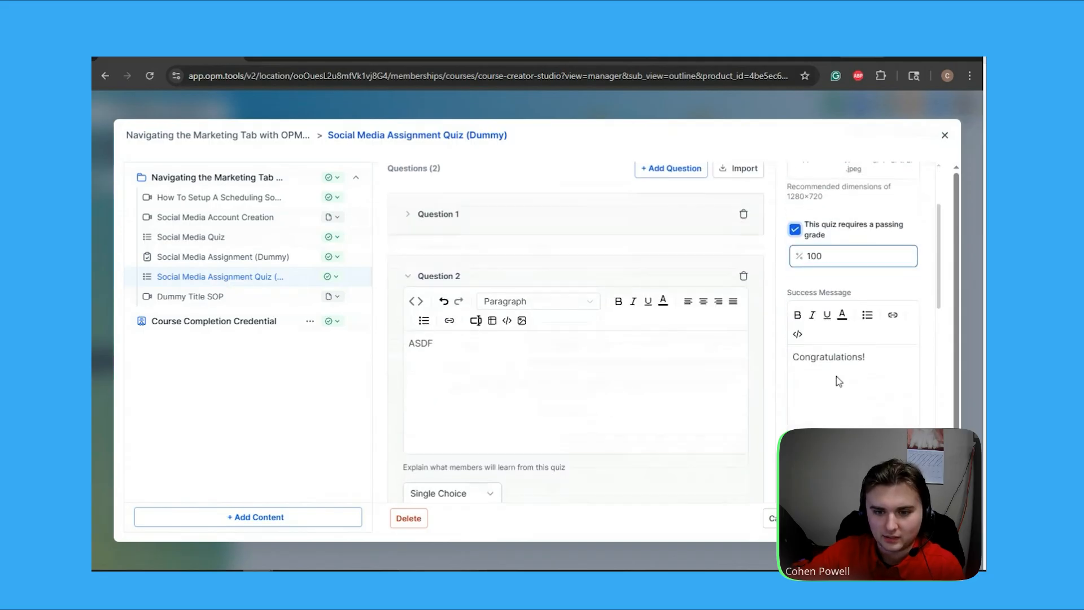
scroll(814, 357, down, 4)
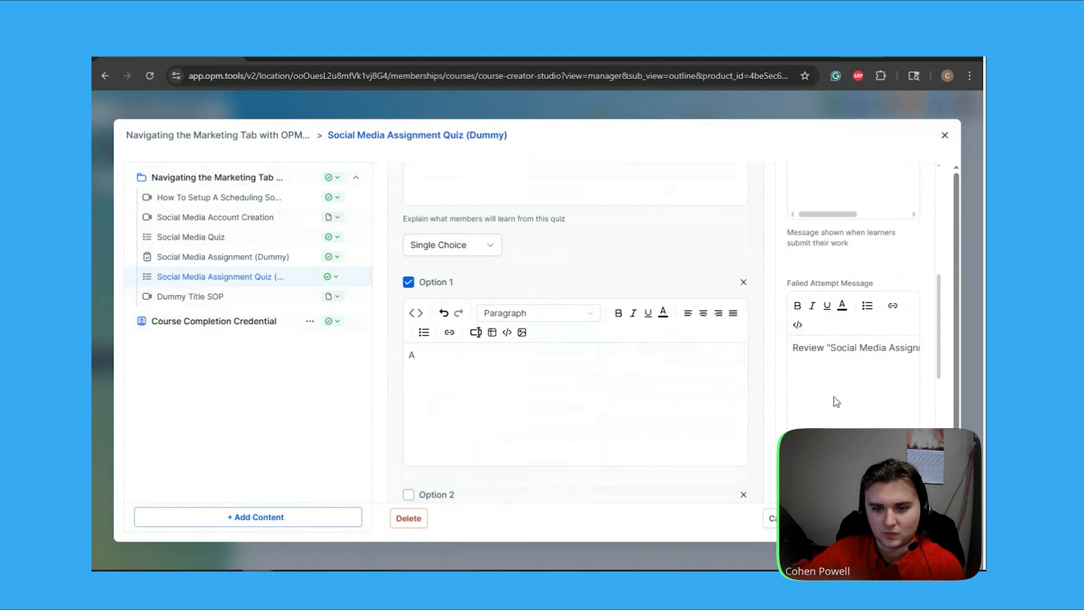
drag(832, 455, 879, 455)
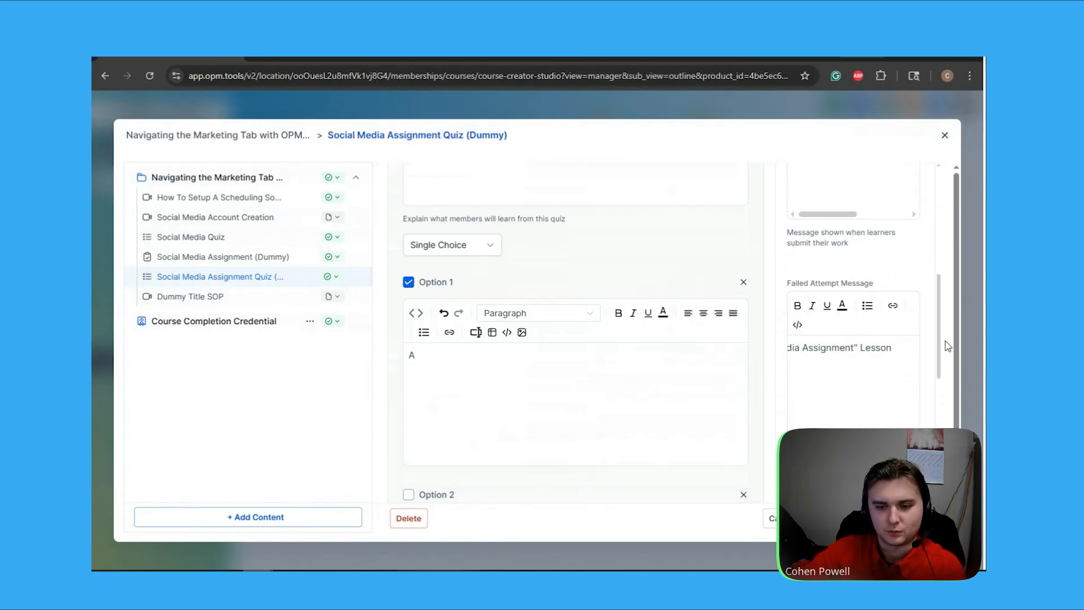
scroll(947, 346, down, 6)
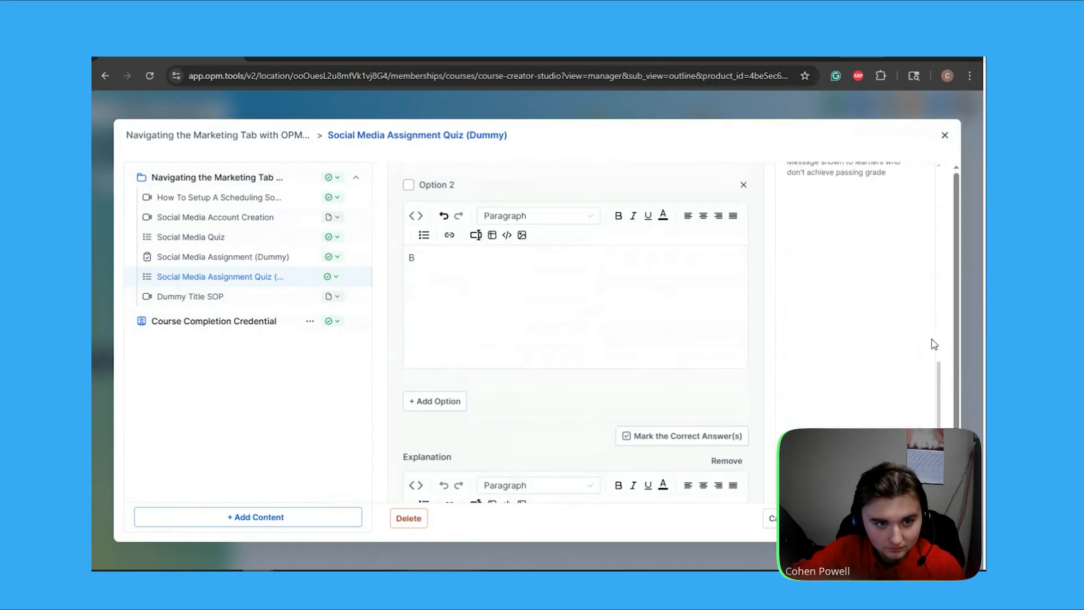
Delete Question 2 from the quiz and close the quiz editor
scroll(923, 337, down, 3)
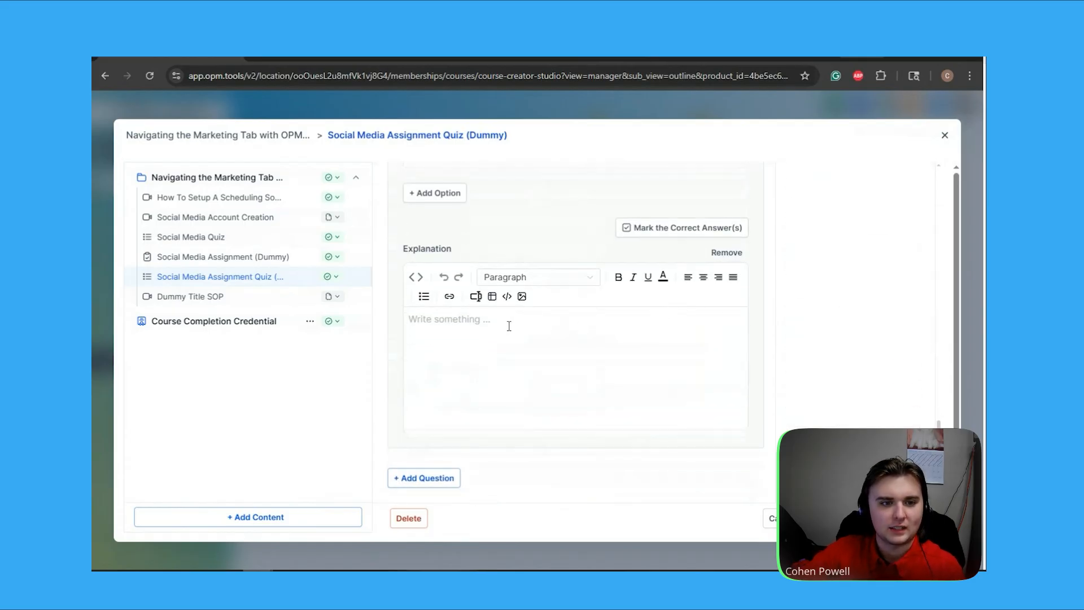
scroll(500, 308, up, 1)
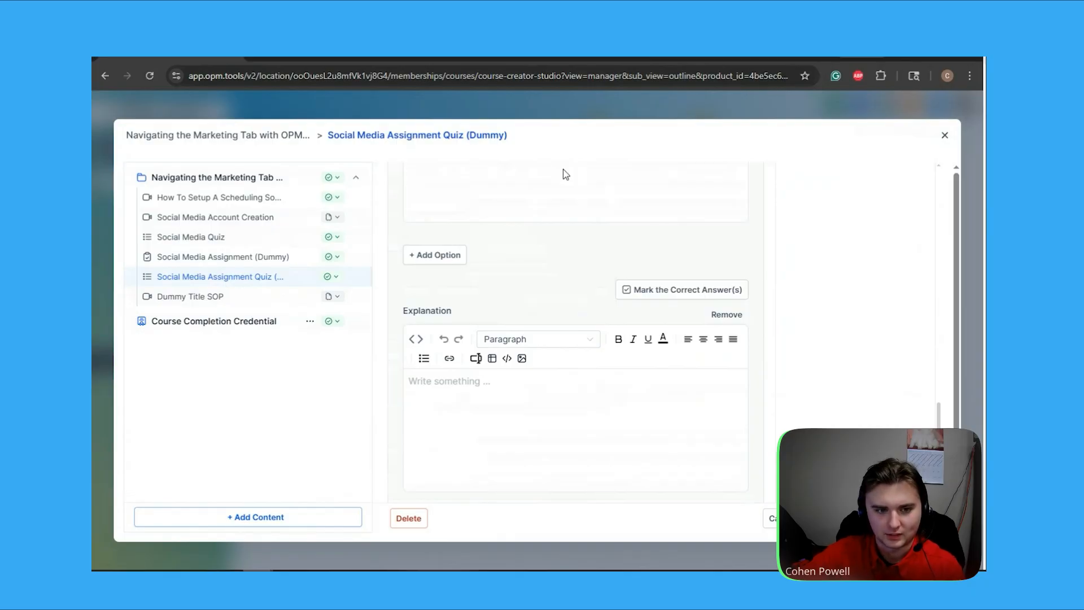
scroll(559, 255, up, 8)
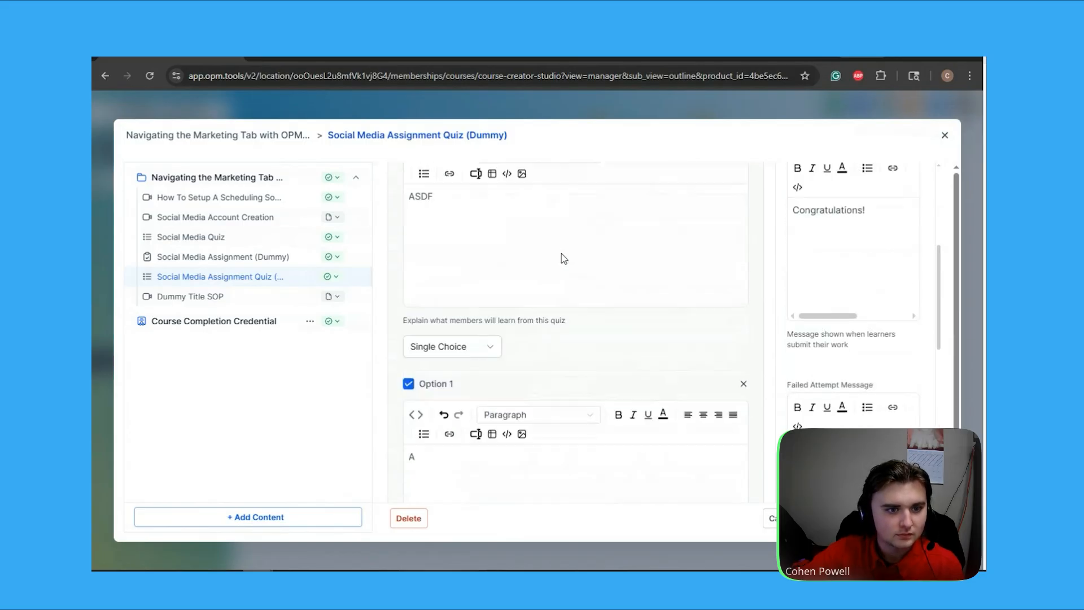
scroll(563, 259, up, 4)
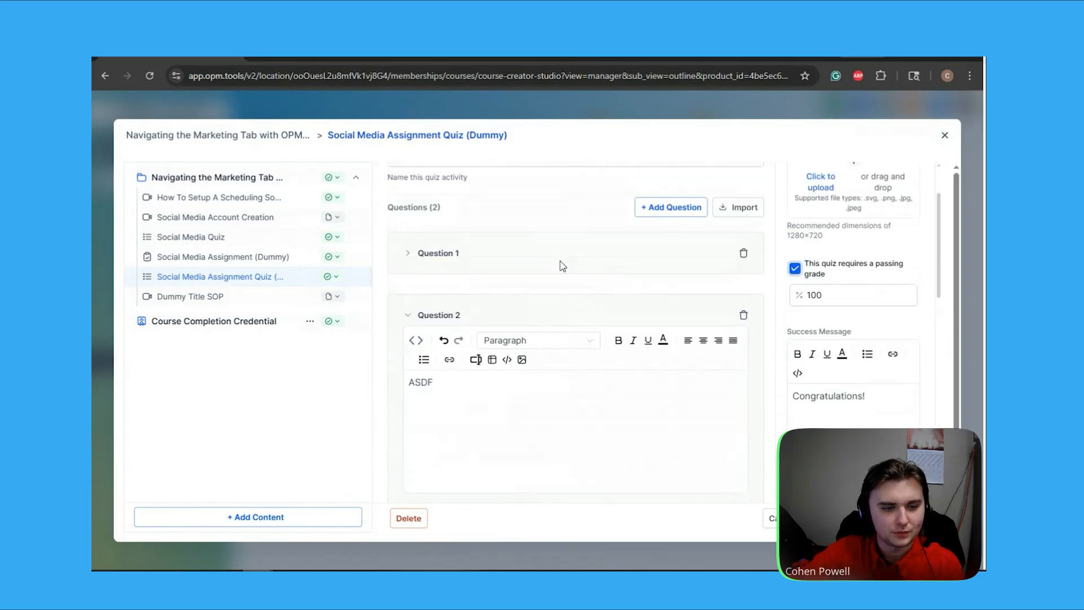
click(743, 315)
scroll(685, 331, up, 2)
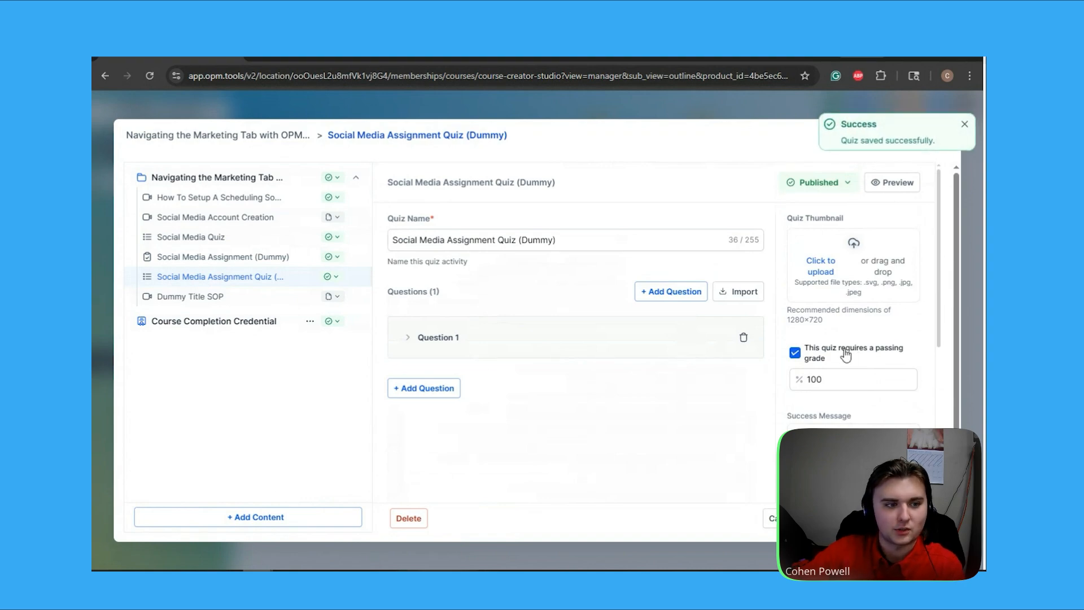
click(946, 136)
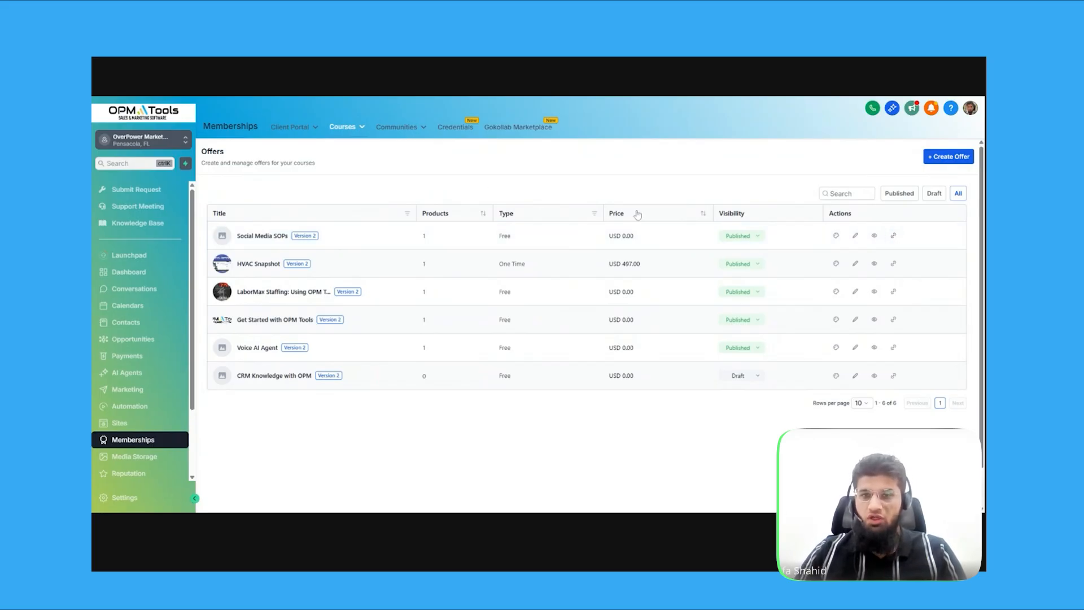
click(948, 156)
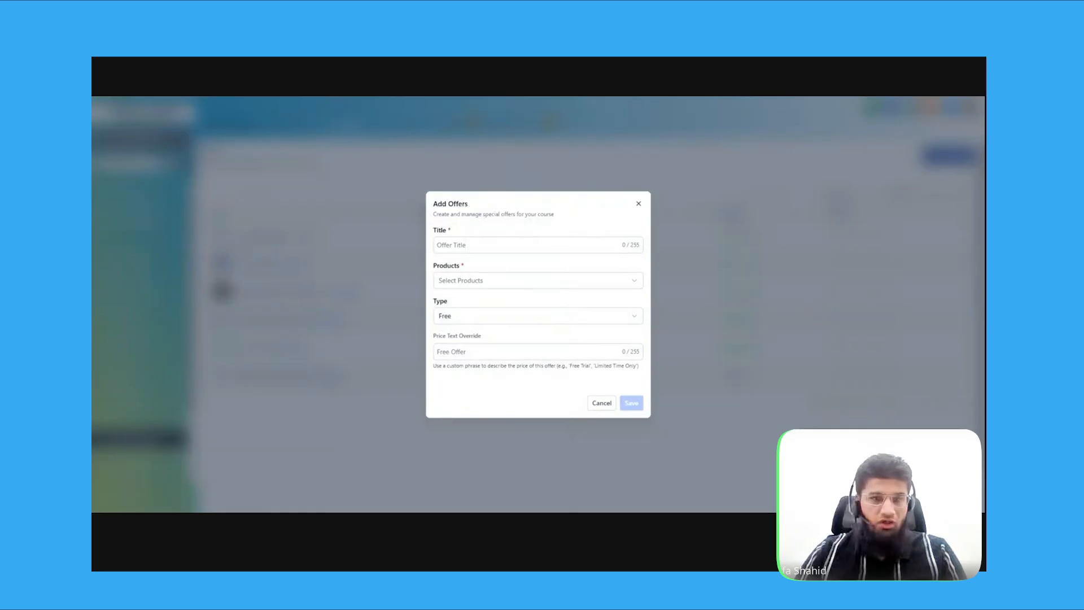
text(Social Media Course for my team member)
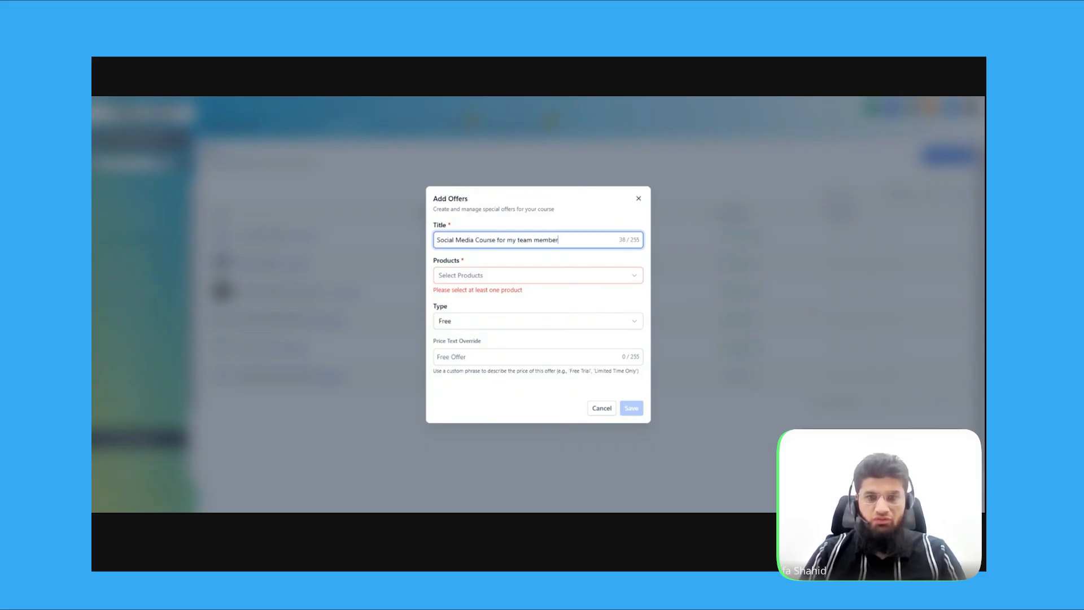
text(s)
click(500, 276)
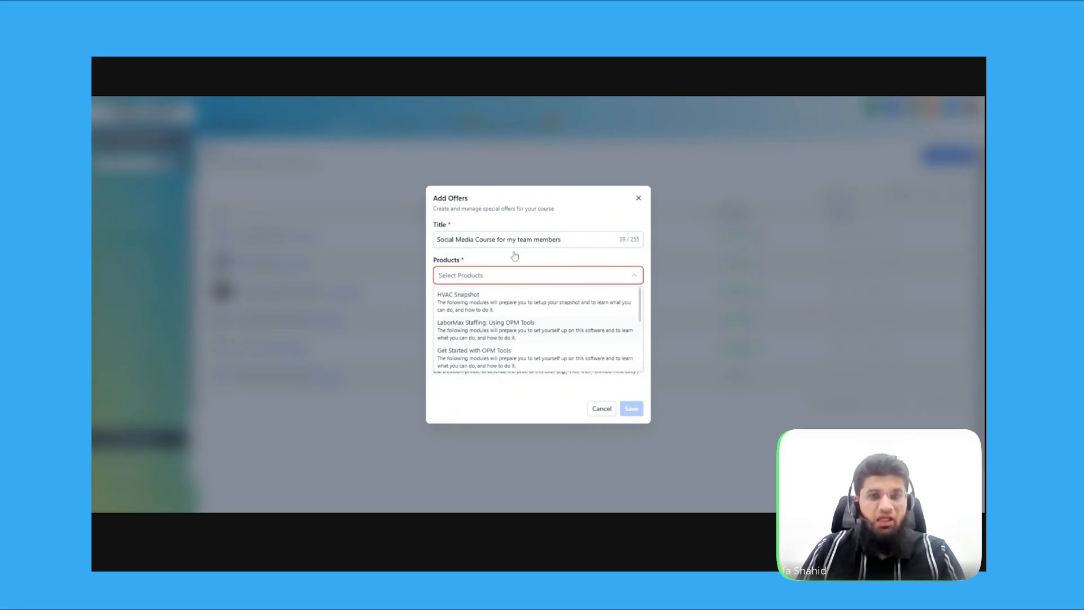
click(507, 329)
click(524, 308)
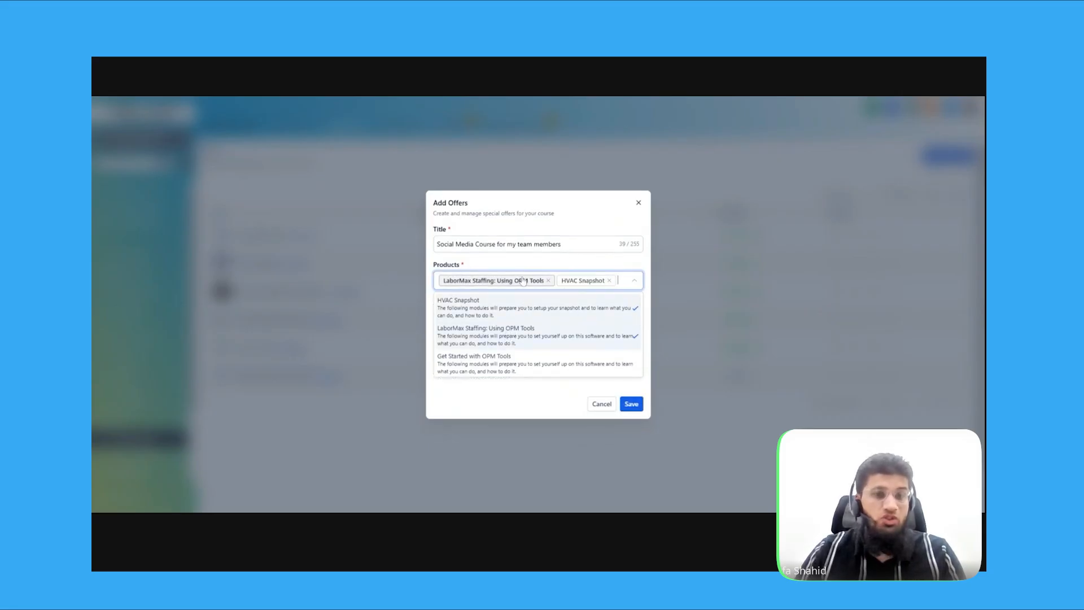
click(548, 280)
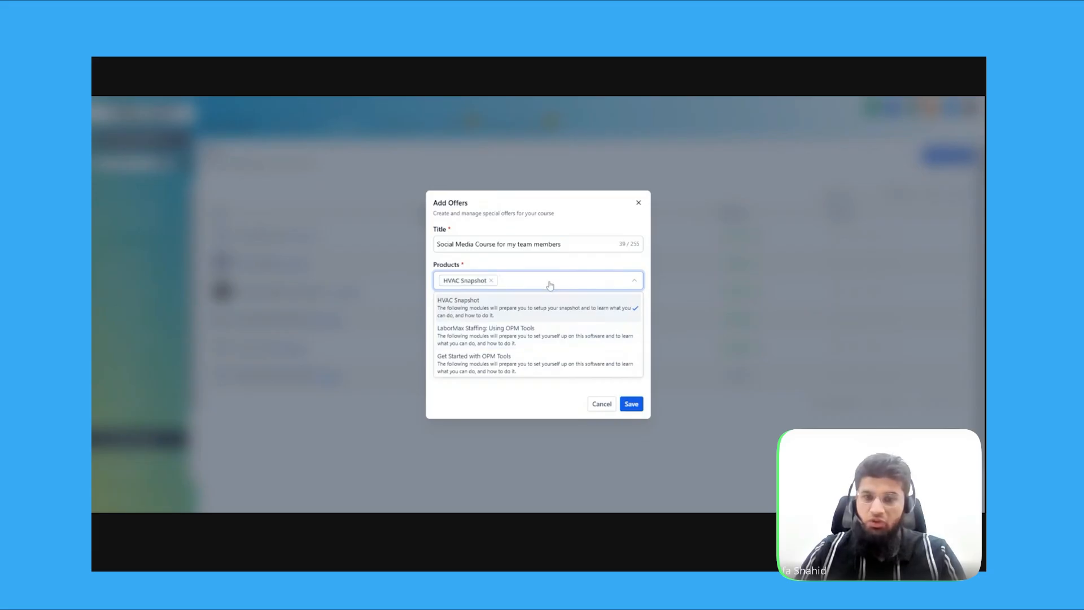
click(496, 280)
scroll(520, 336, down, 5)
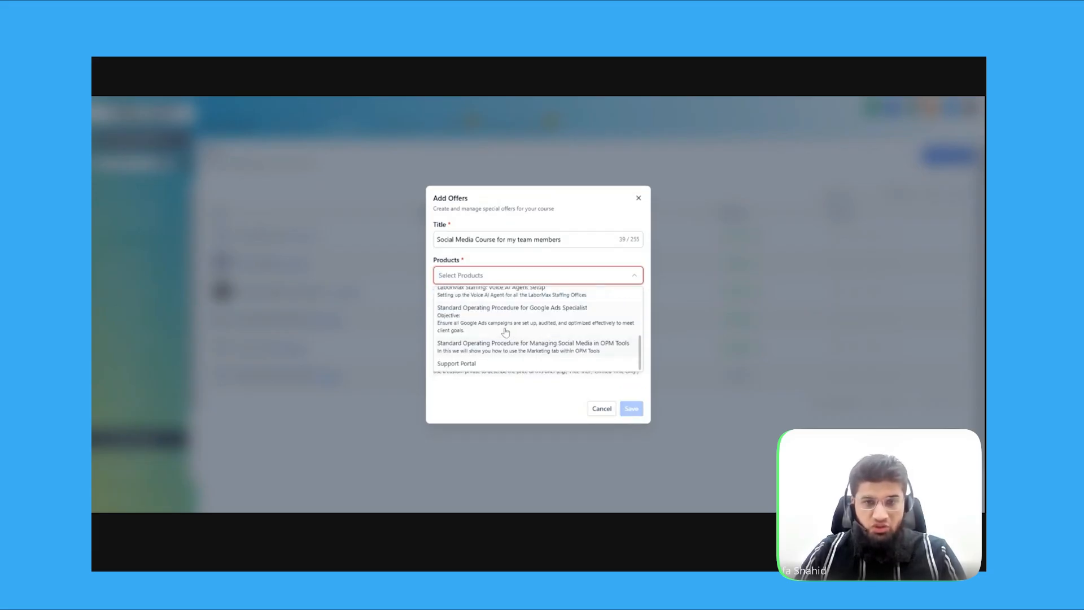
click(545, 347)
click(553, 263)
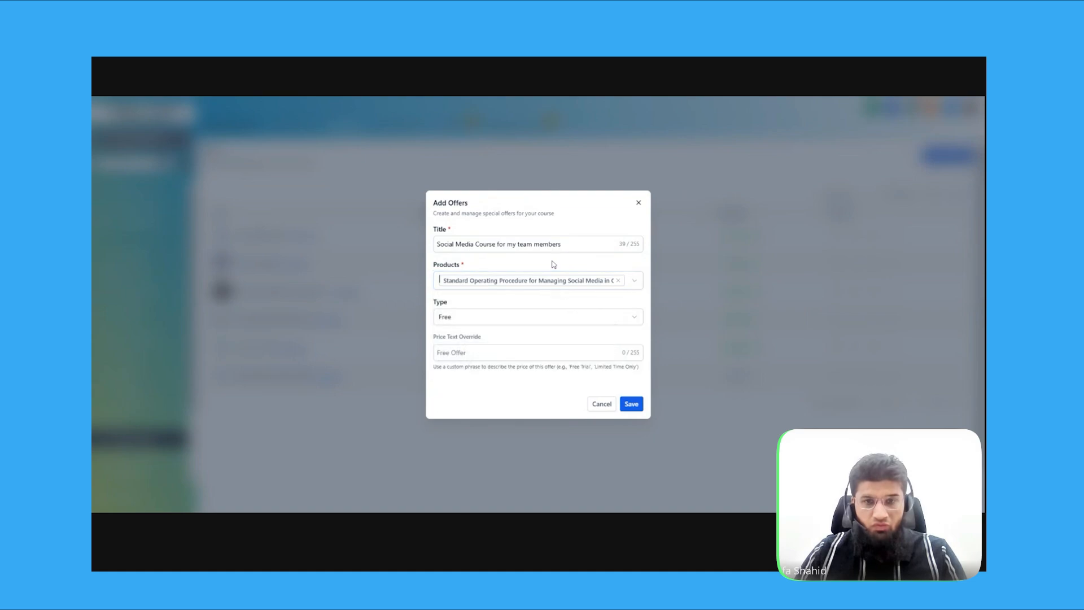
click(523, 323)
click(522, 322)
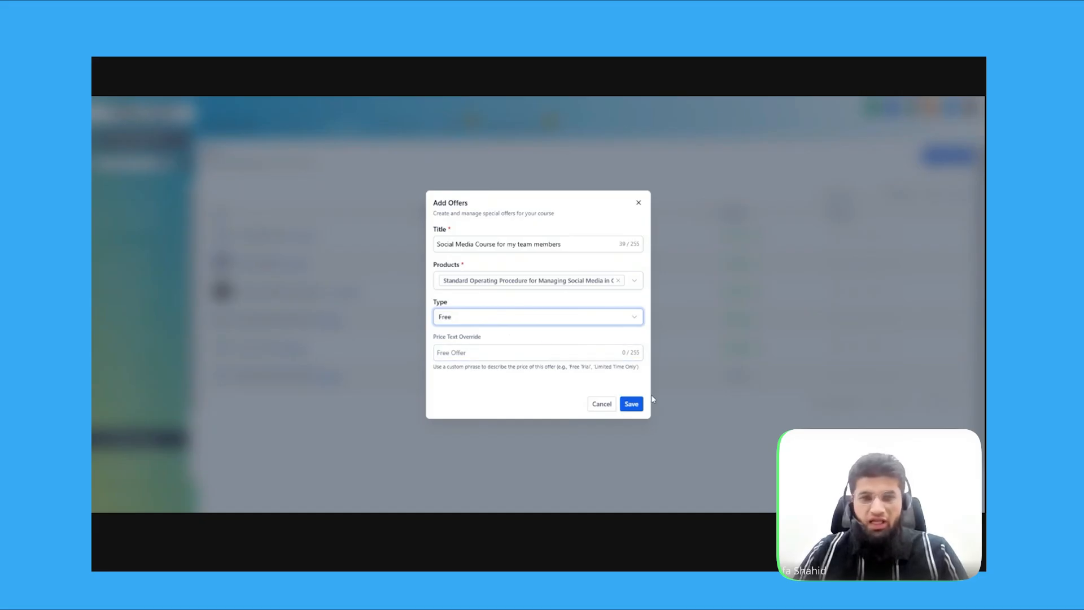
click(601, 404)
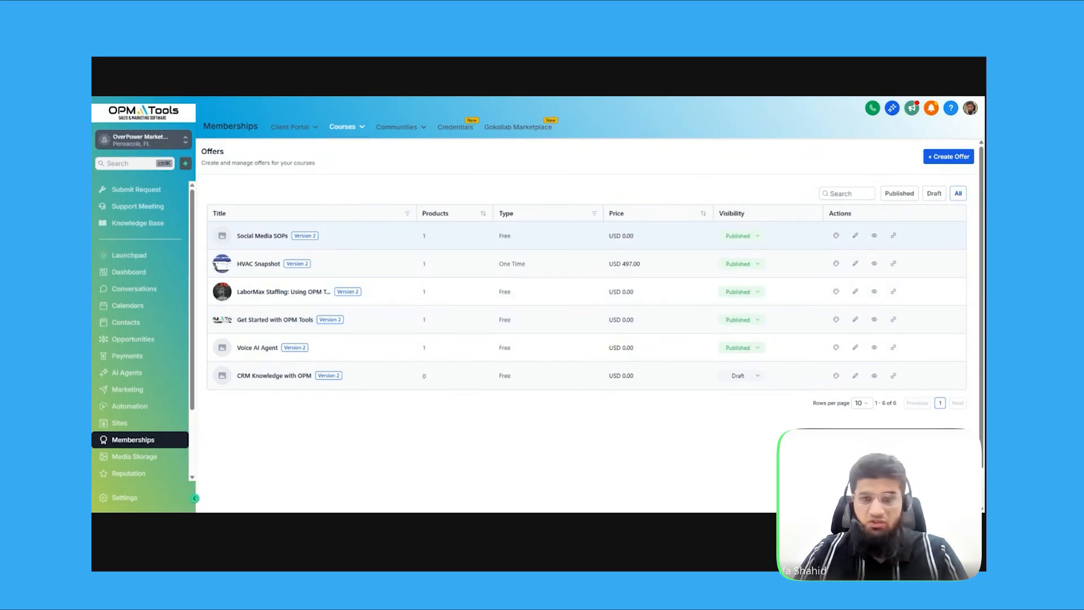
Open the Social Media SOPs offer and expand its advanced settings
click(855, 235)
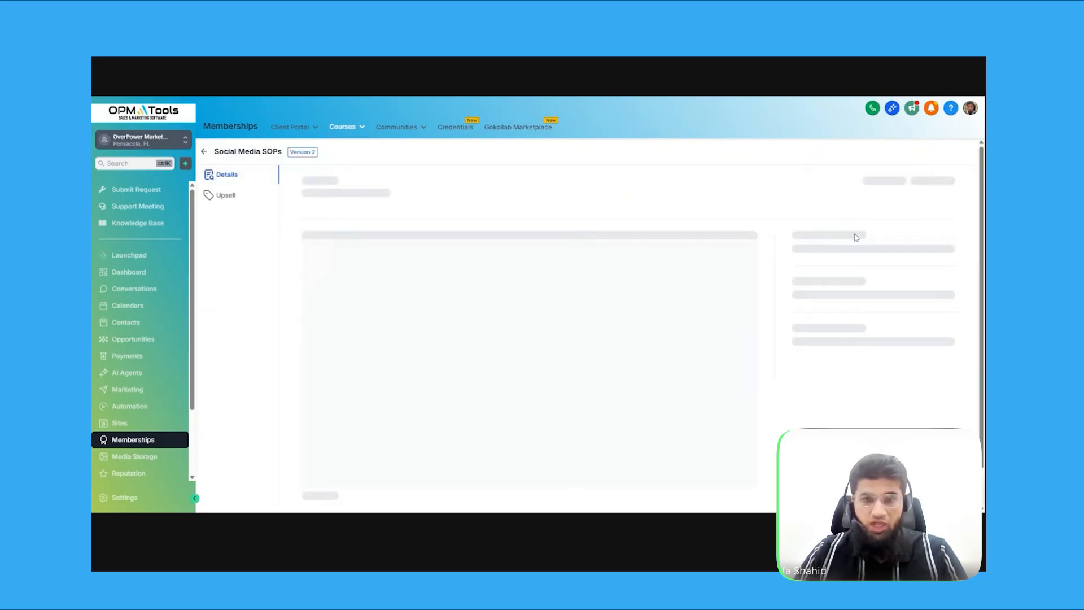
scroll(513, 326, down, 1)
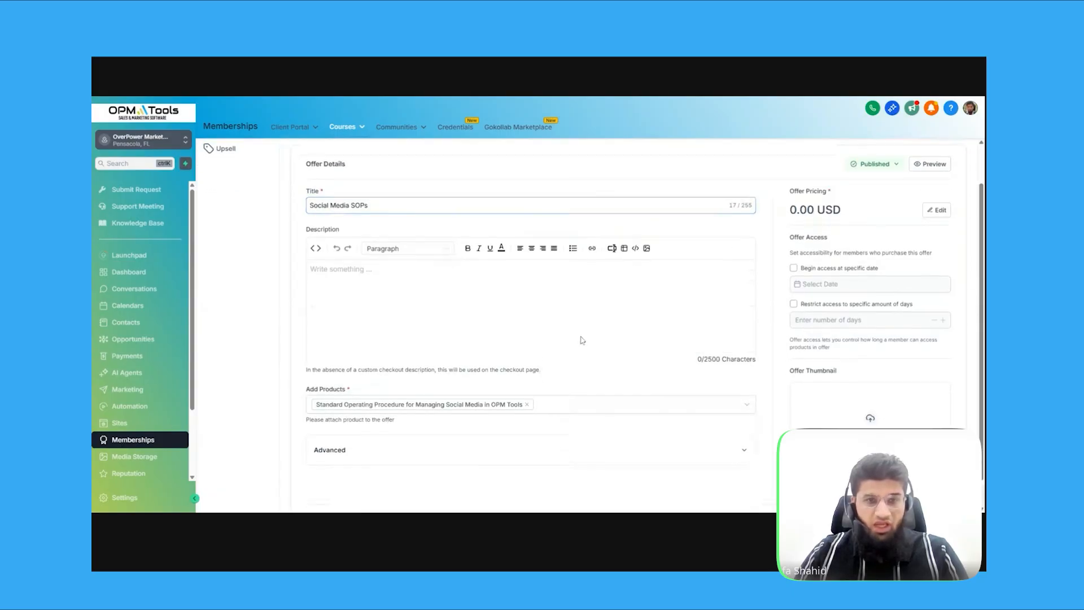
scroll(407, 333, down, 1)
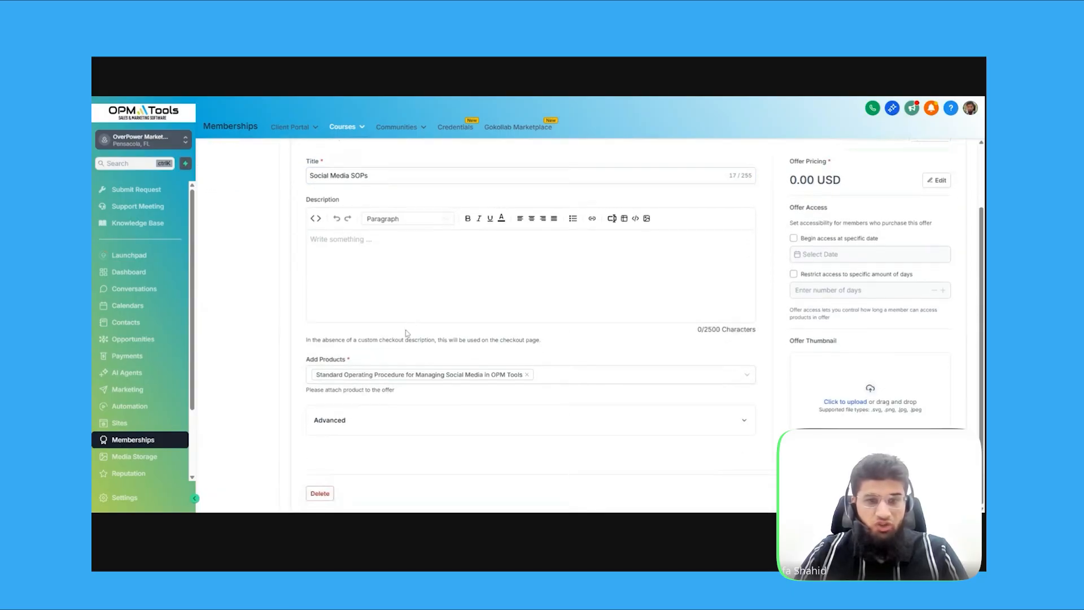
click(739, 422)
scroll(711, 396, down, 4)
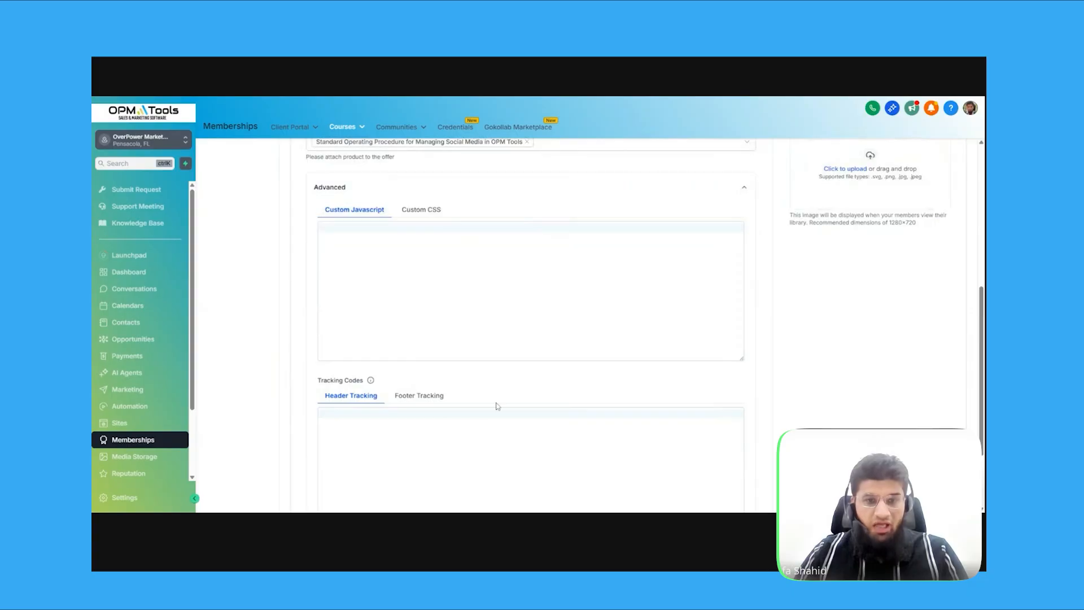
scroll(539, 370, down, 2)
Enable access starting 18/02/2026 and restrict access to 1 day
scroll(643, 387, up, 6)
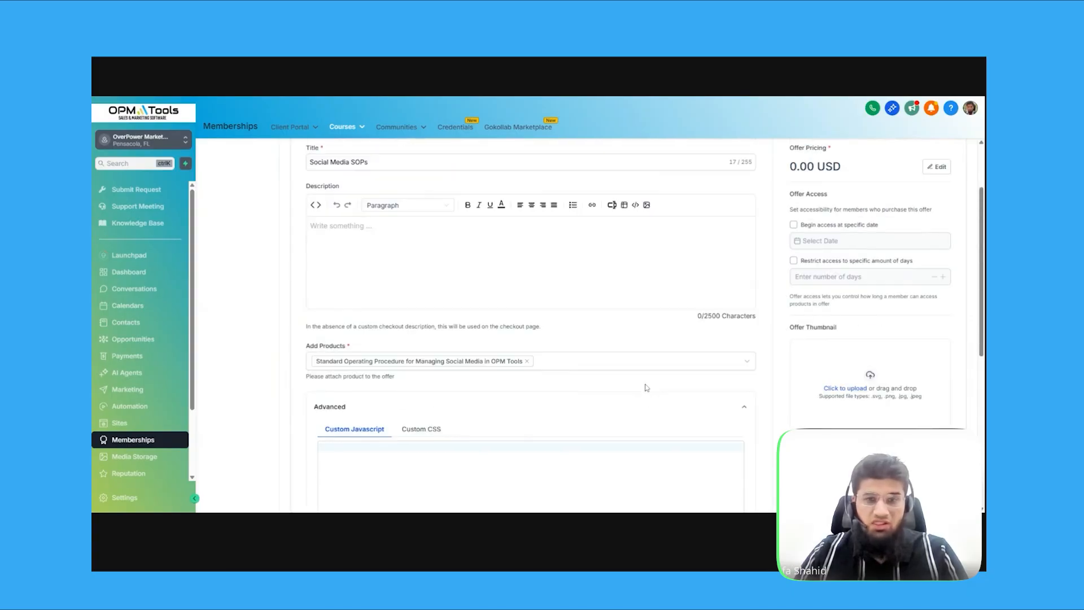
scroll(646, 387, up, 1)
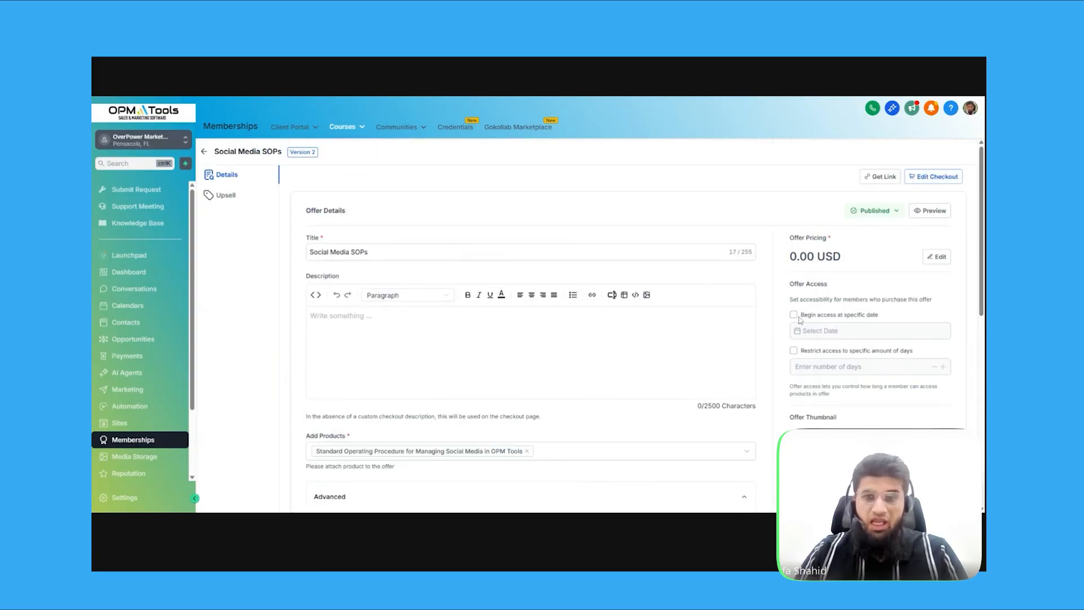
click(793, 315)
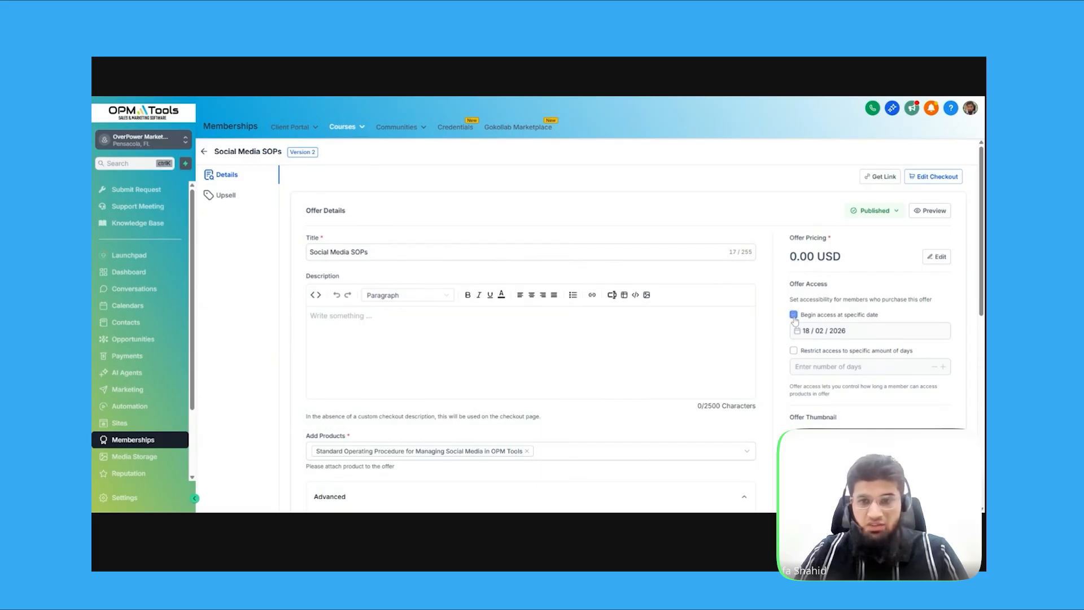
click(793, 351)
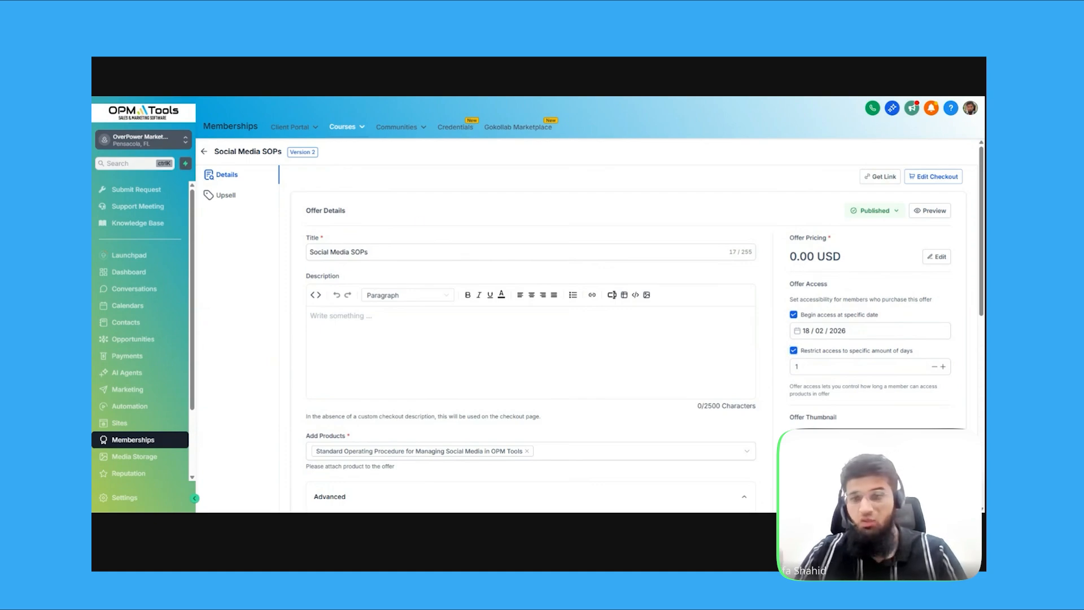
scroll(757, 392, down, 4)
scroll(869, 332, up, 4)
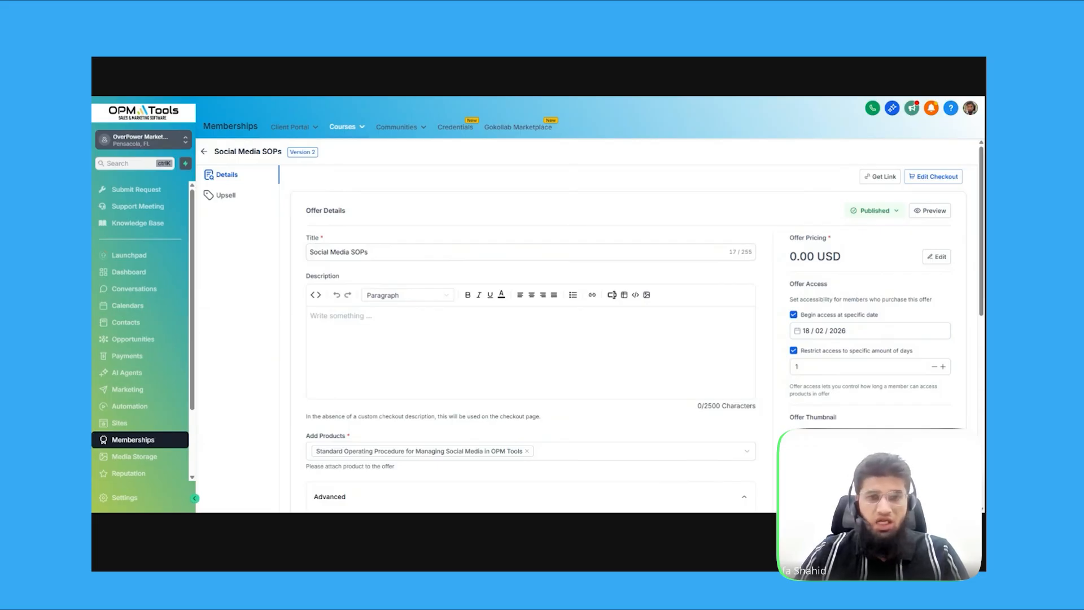
Discard the offer changes, then preview the Social Media SOPs checkout page at $0.00
click(203, 151)
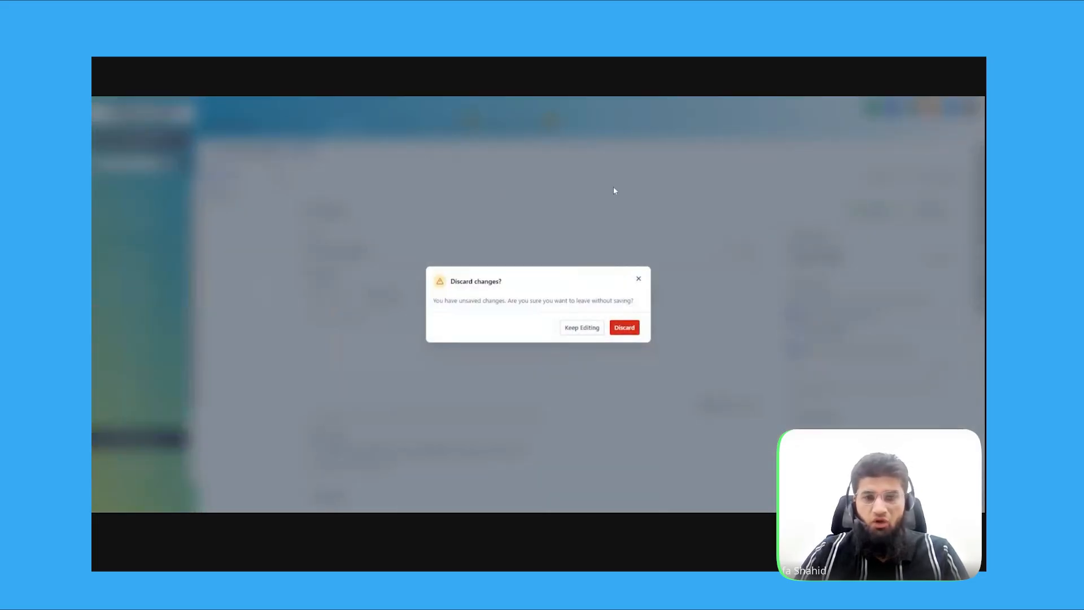
click(625, 329)
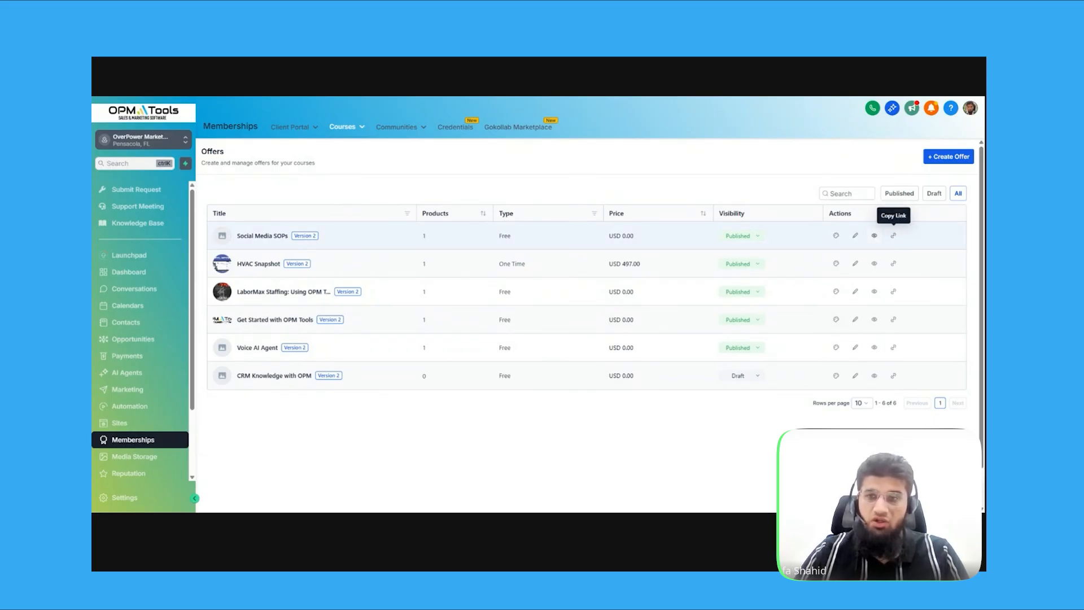
click(875, 237)
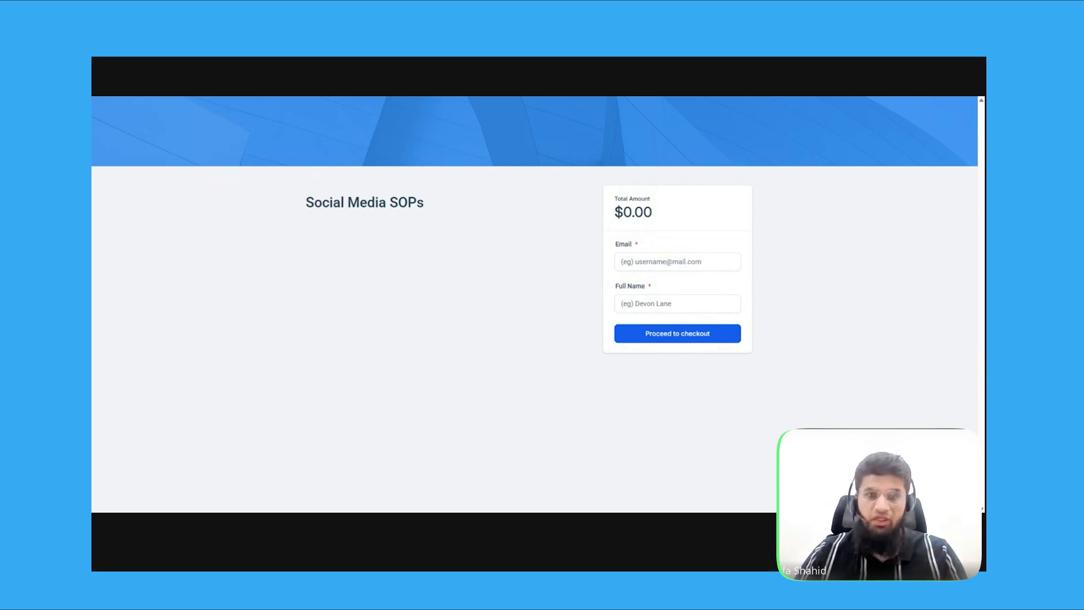
key(ctrl+w)
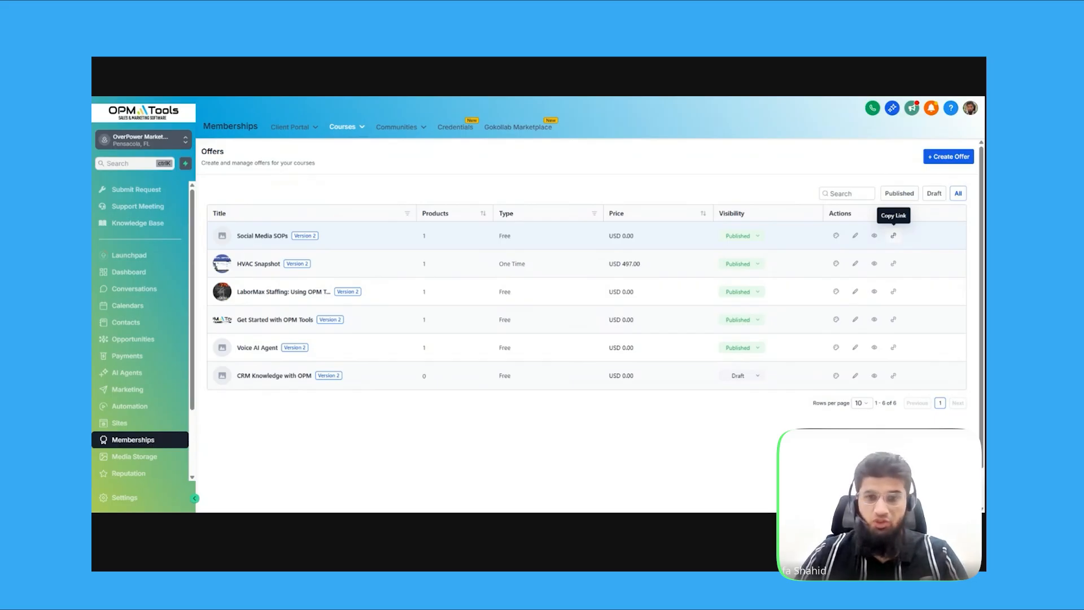
Copy the Social Media SOPs offer link and open it
click(893, 235)
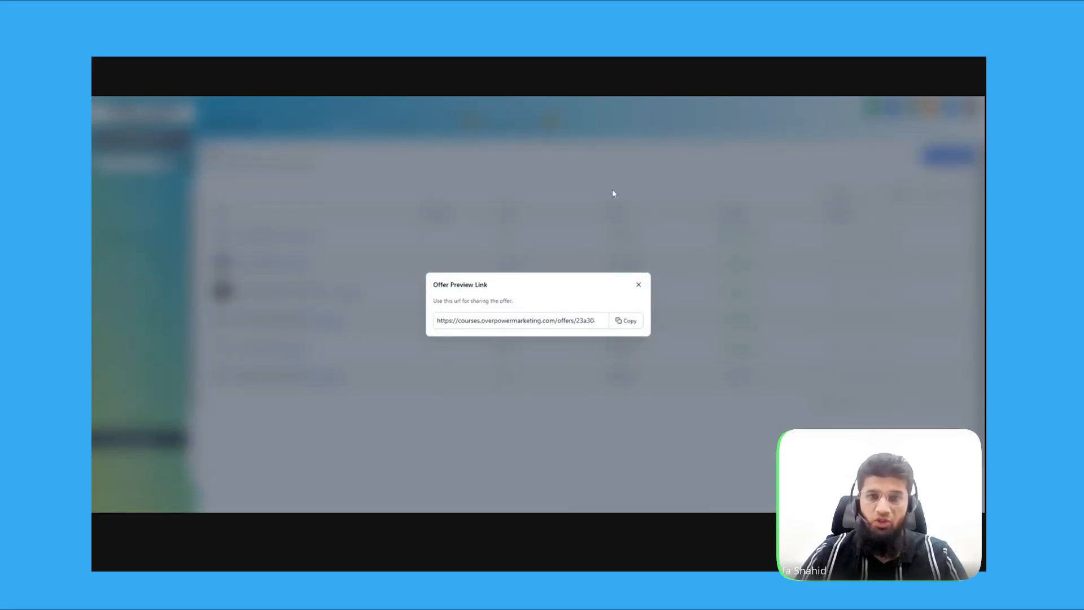
click(628, 320)
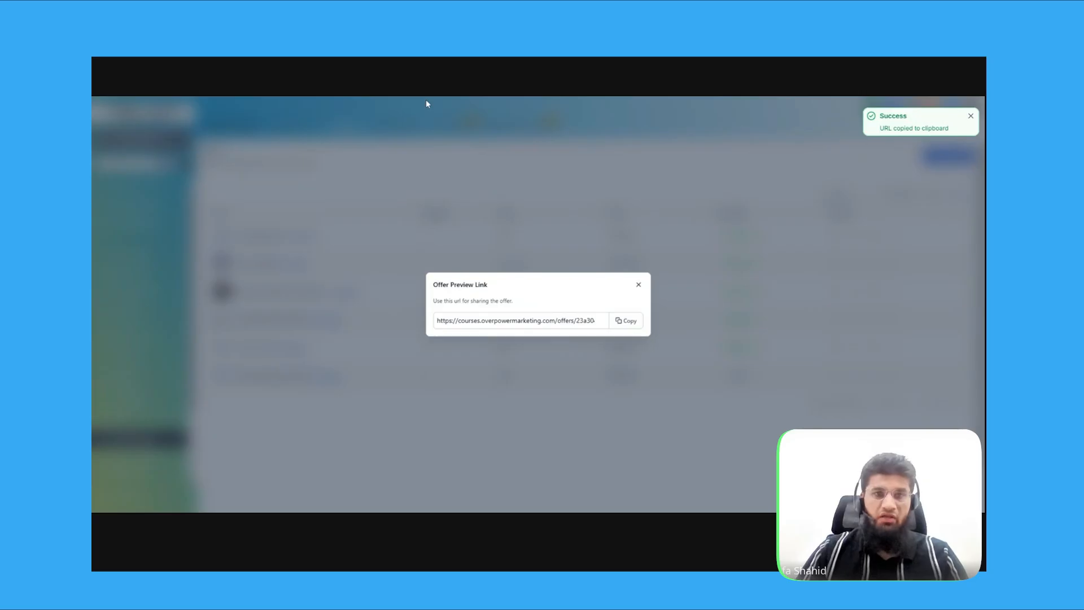
key(Return)
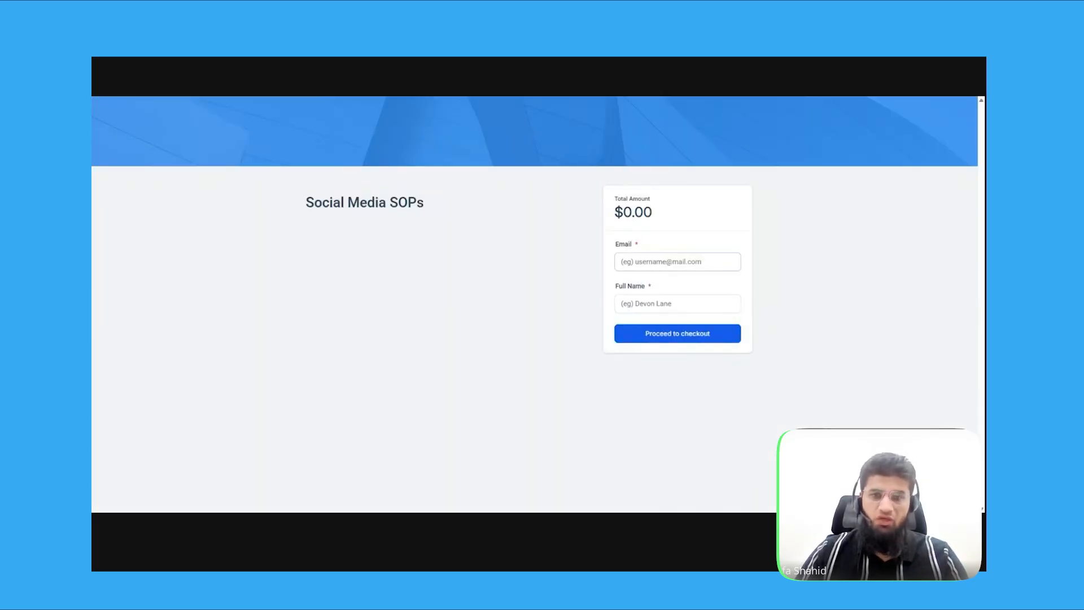
Enter the learner's email address and full name and proceed through the free checkout
click(657, 262)
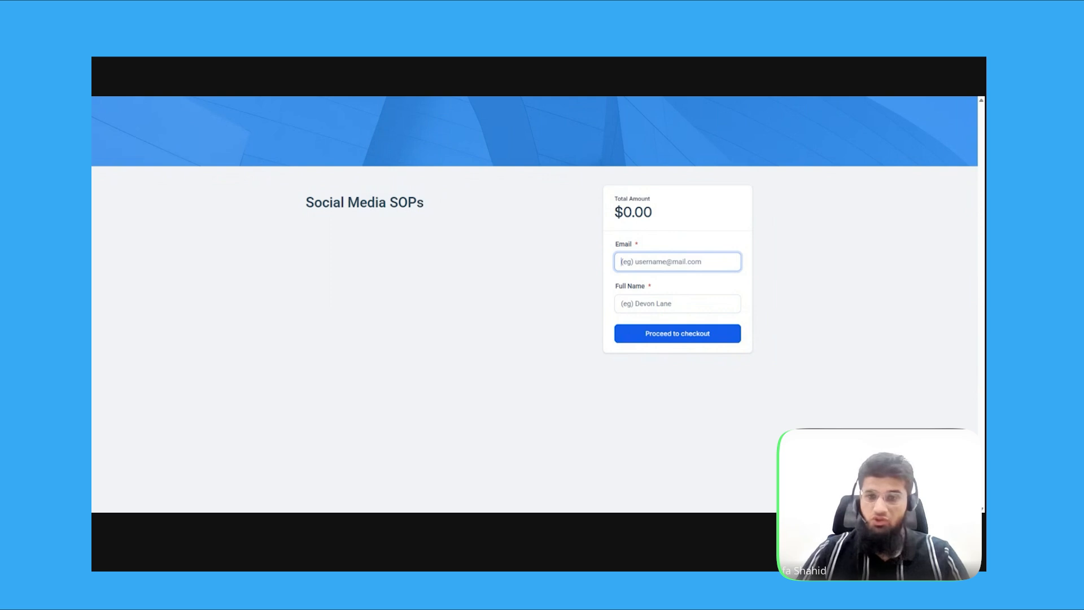
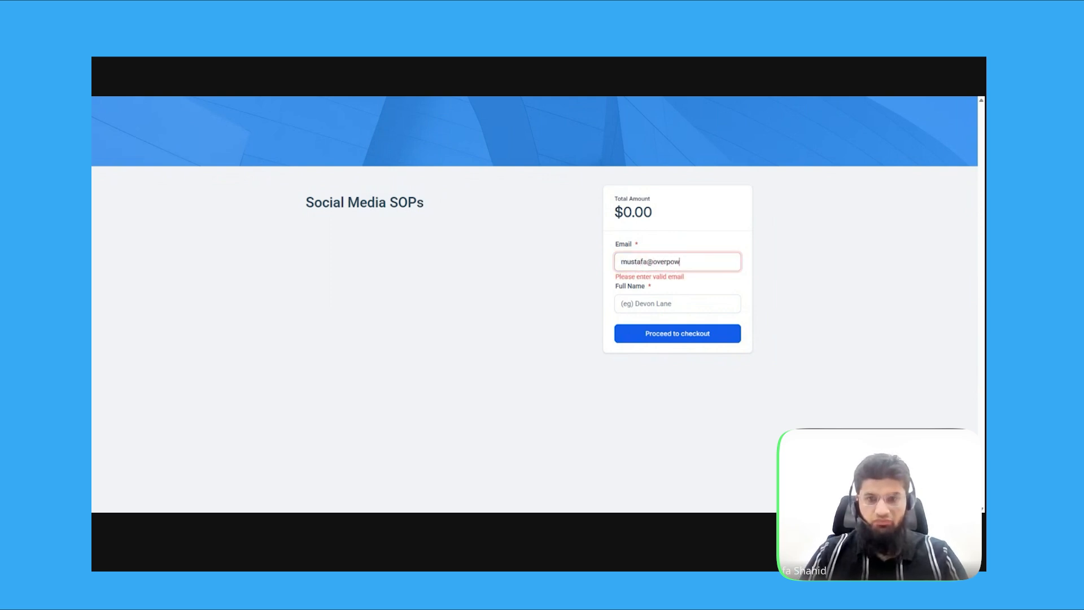
key(Tab)
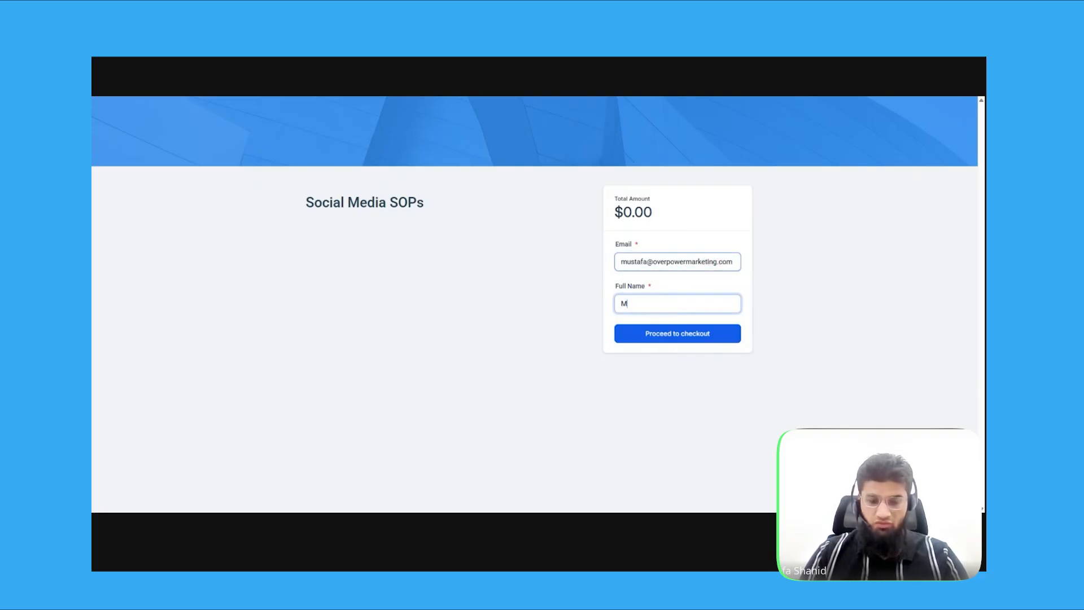
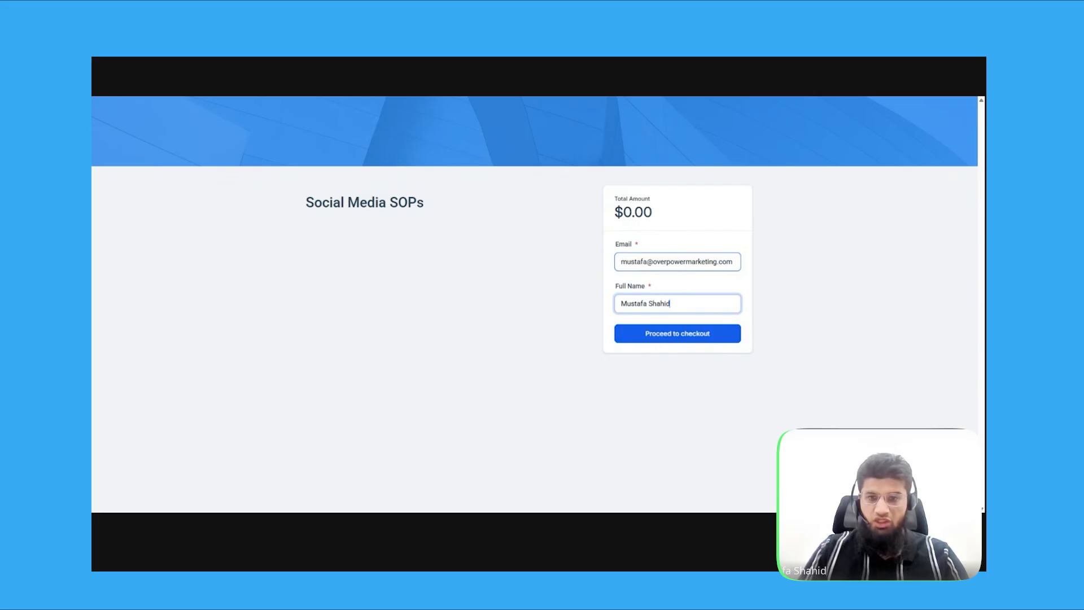
click(685, 333)
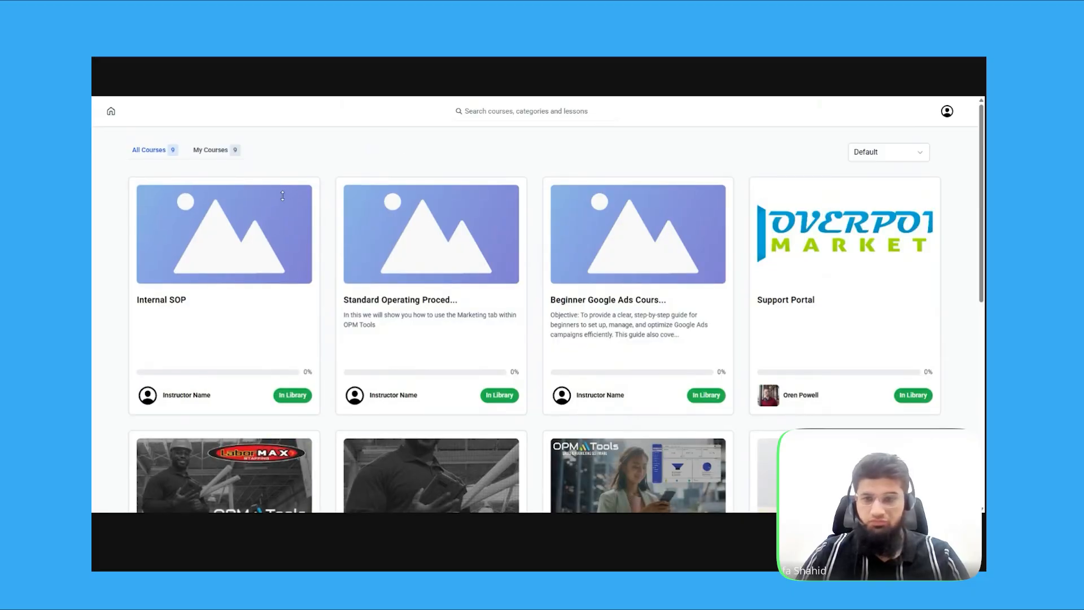
Open the social media SOP course from the library, start it and sign in with the learner's account
scroll(704, 334, down, 7)
scroll(607, 380, up, 1)
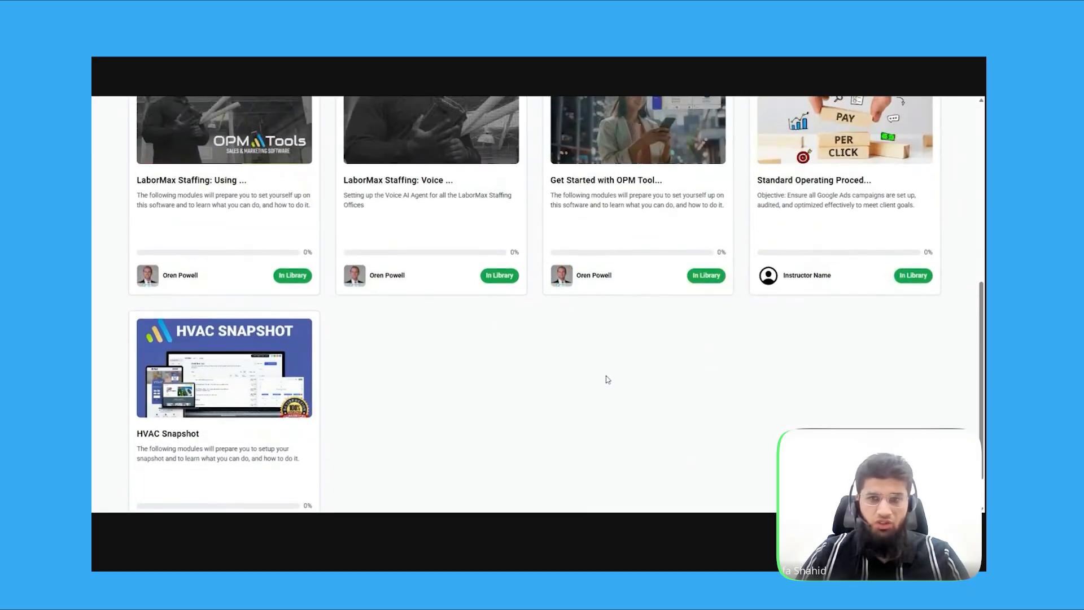
scroll(607, 379, up, 5)
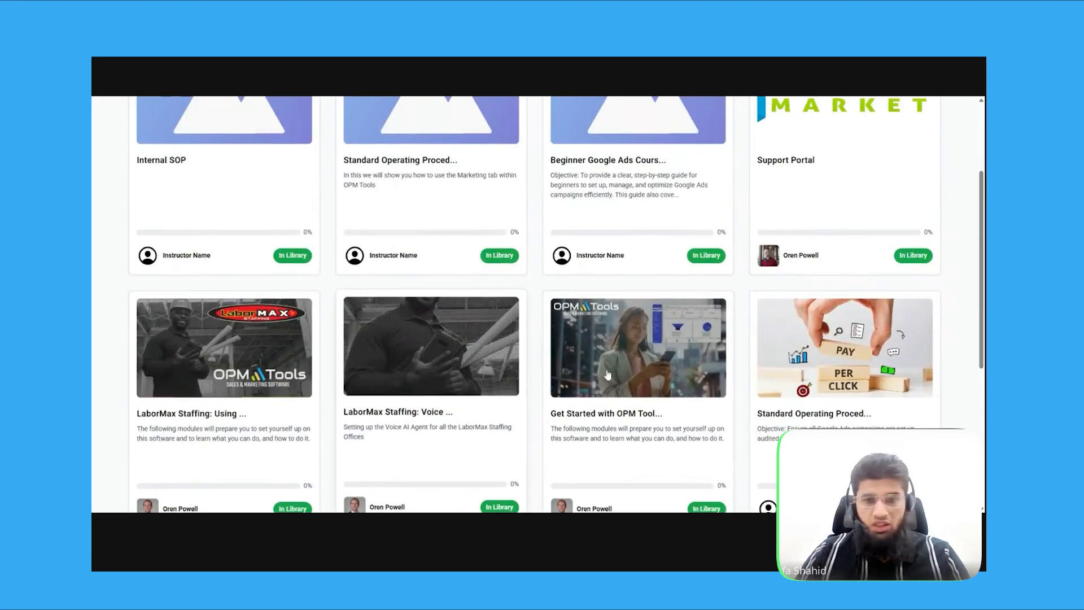
scroll(608, 374, up, 2)
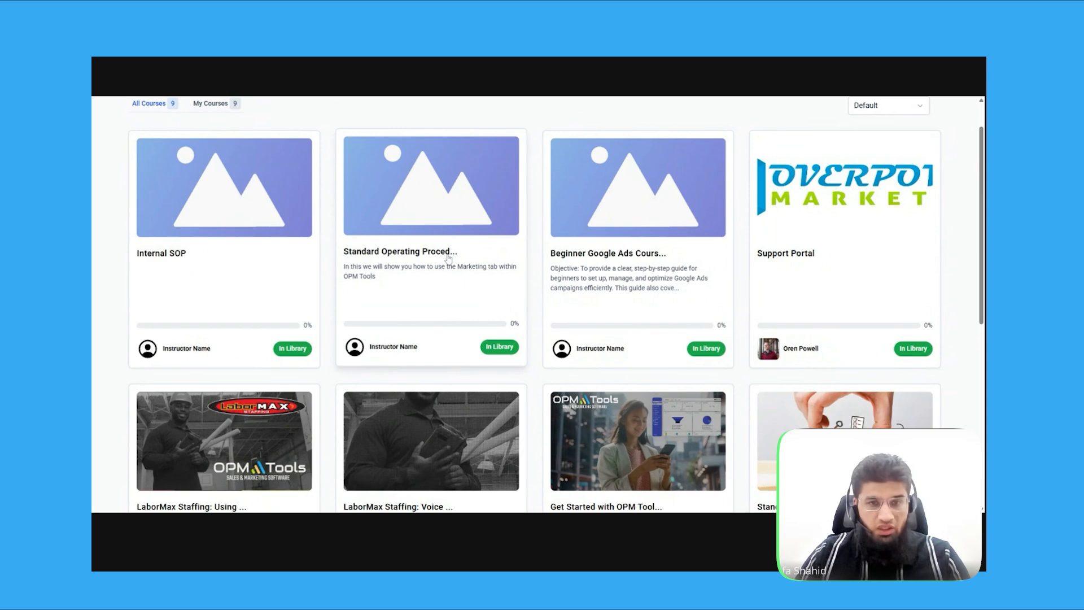
click(467, 296)
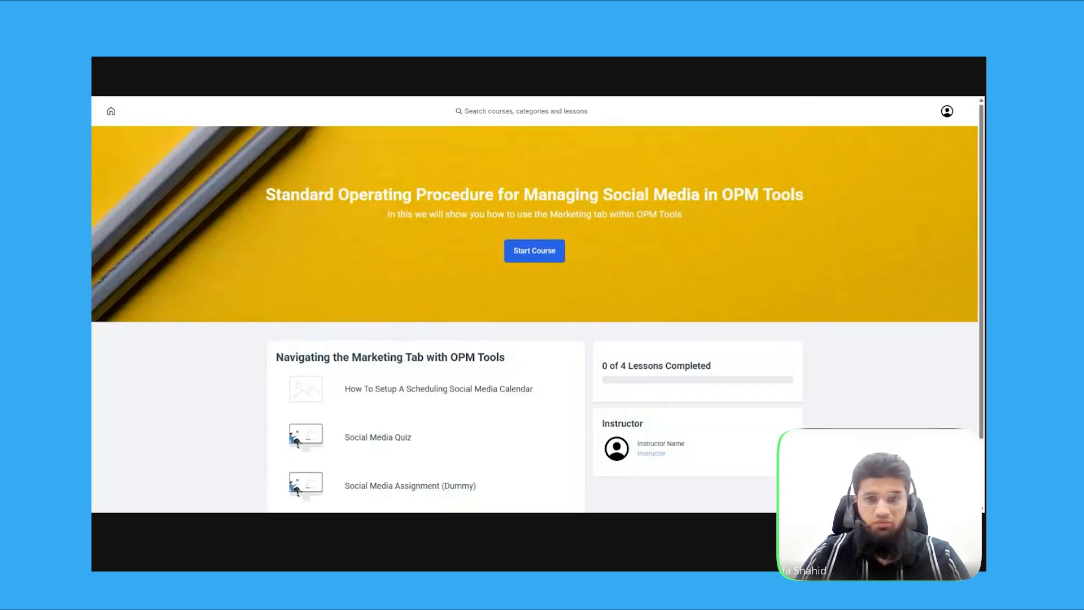
click(524, 259)
click(508, 311)
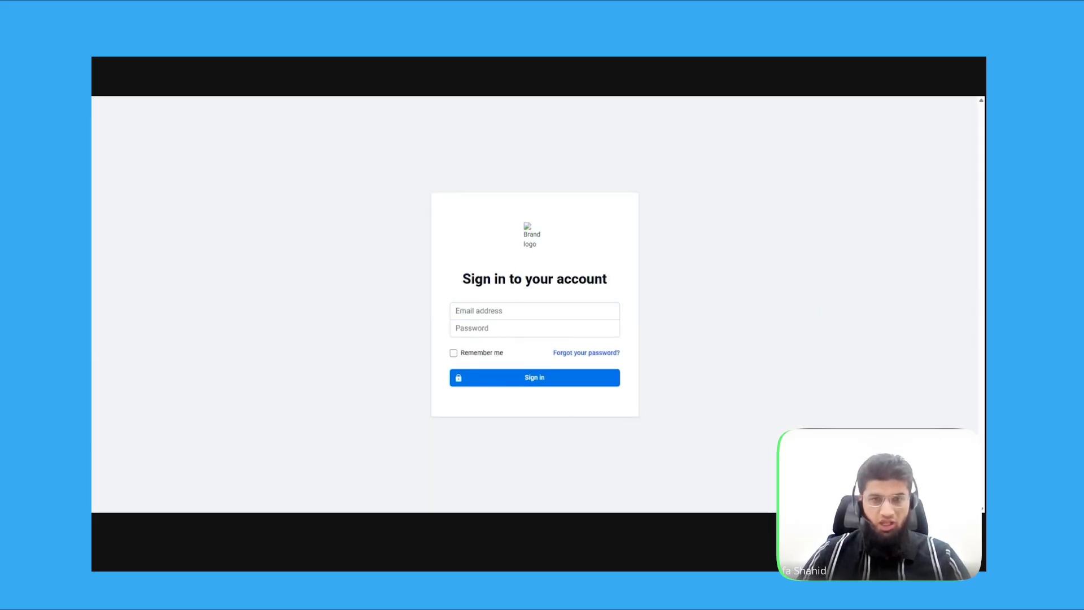
key(Return)
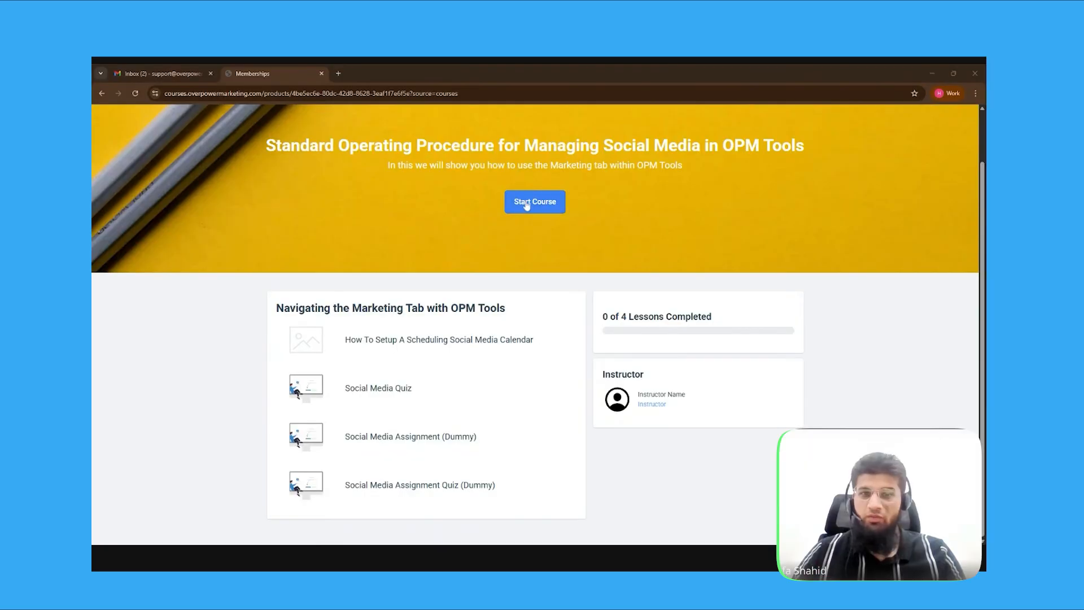
Move from the first lesson through the Social Media Quiz to the Social Media Assignment (Dummy) and start it
click(528, 206)
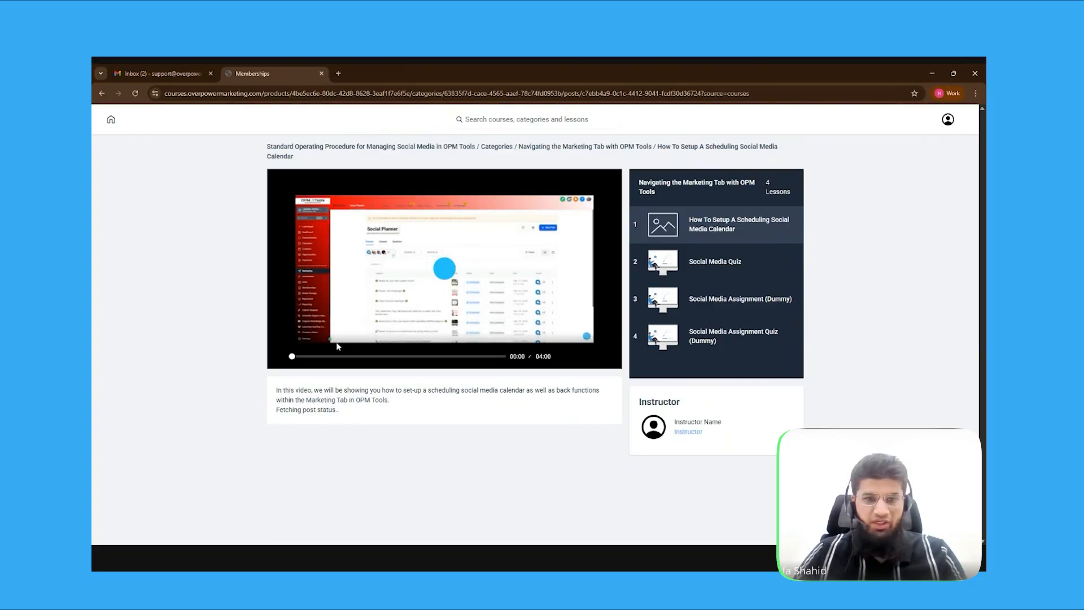
click(737, 263)
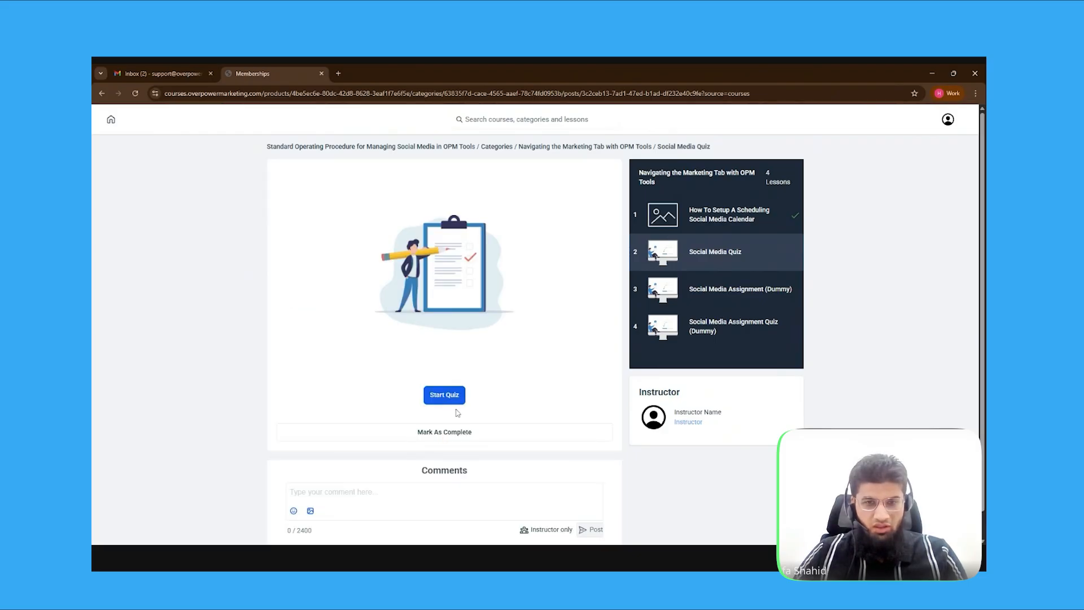
scroll(452, 406, down, 1)
scroll(434, 365, up, 1)
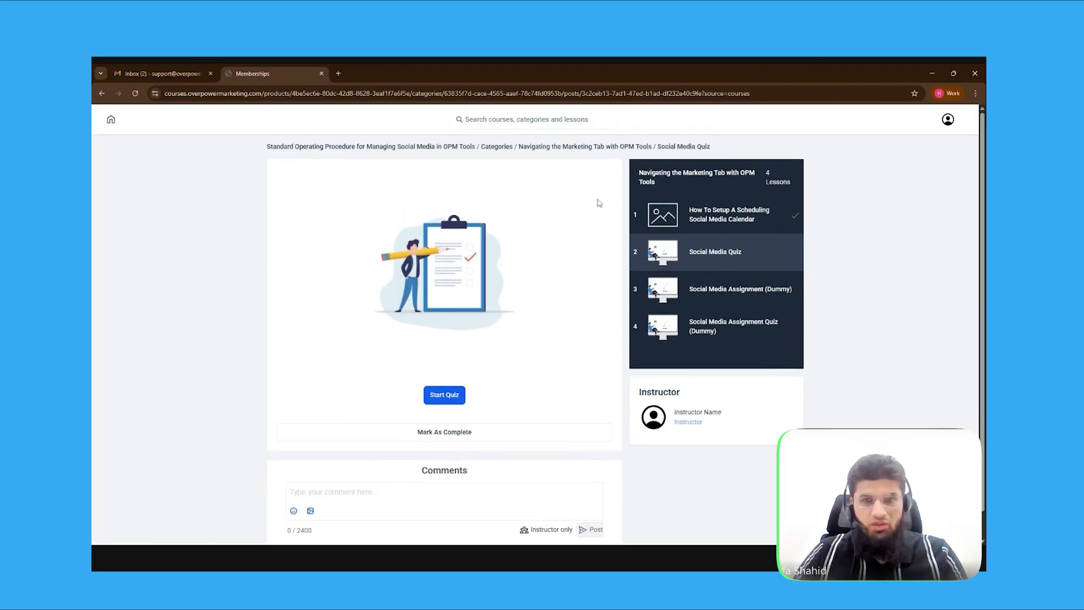
click(714, 297)
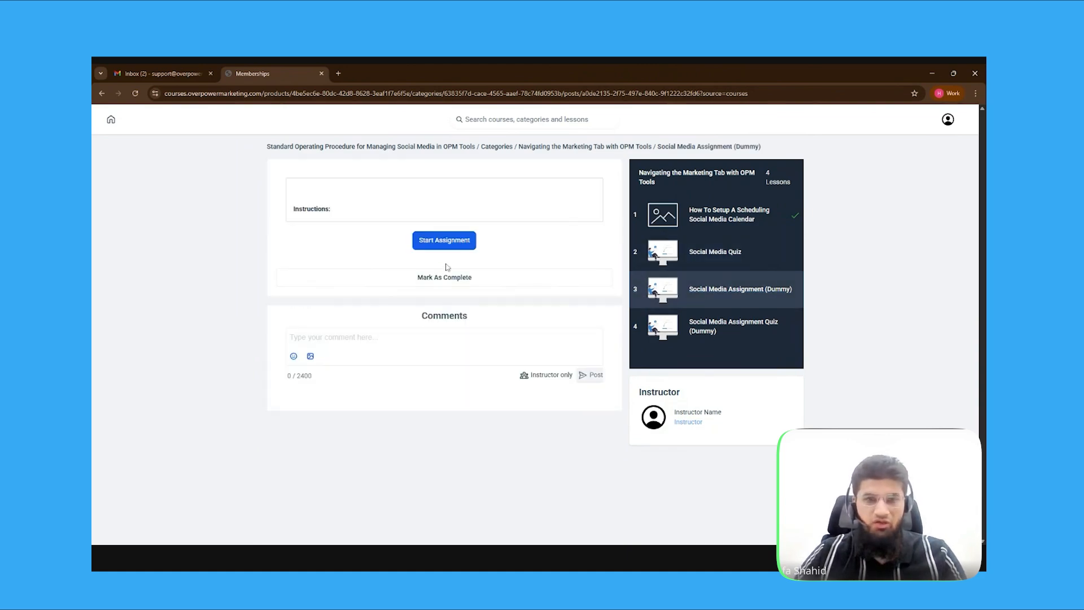
click(444, 262)
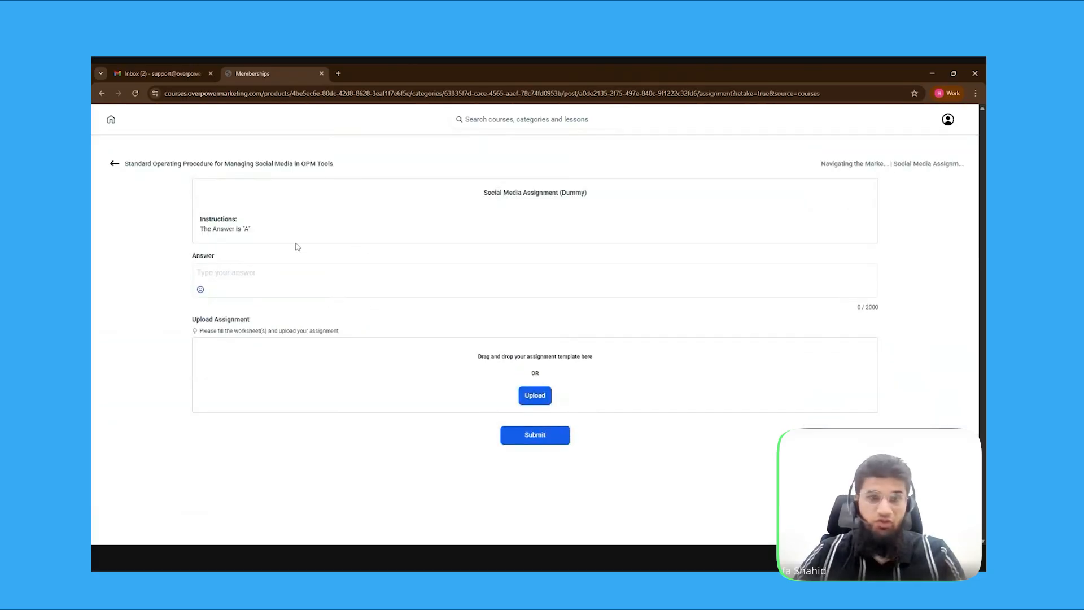
Submit the assignment with answer A and OverPower_Setup.docx, then go to the Assignment Quiz lesson
text(A)
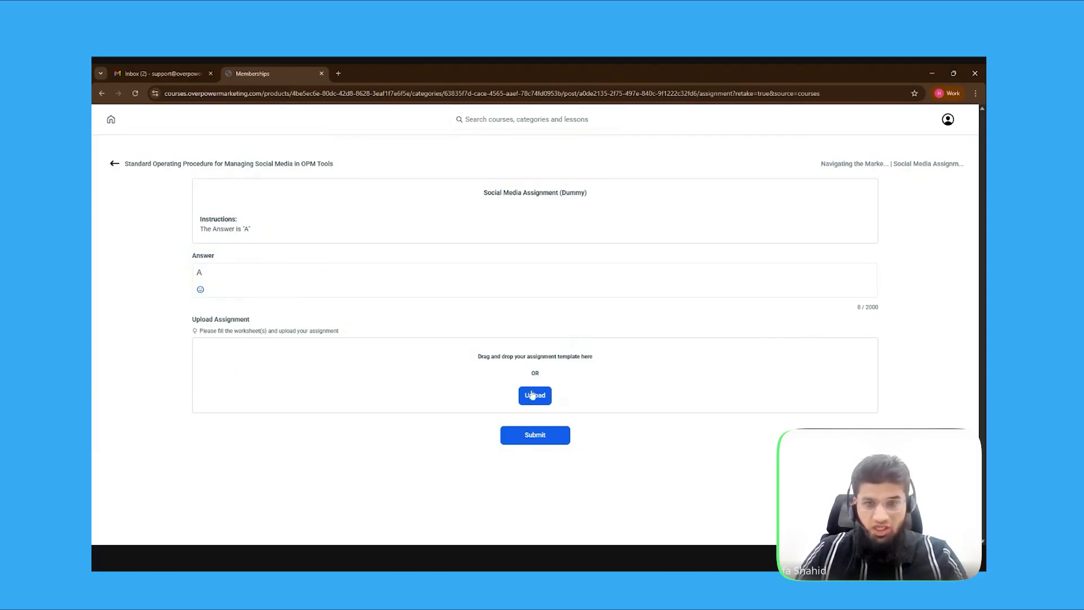
click(540, 398)
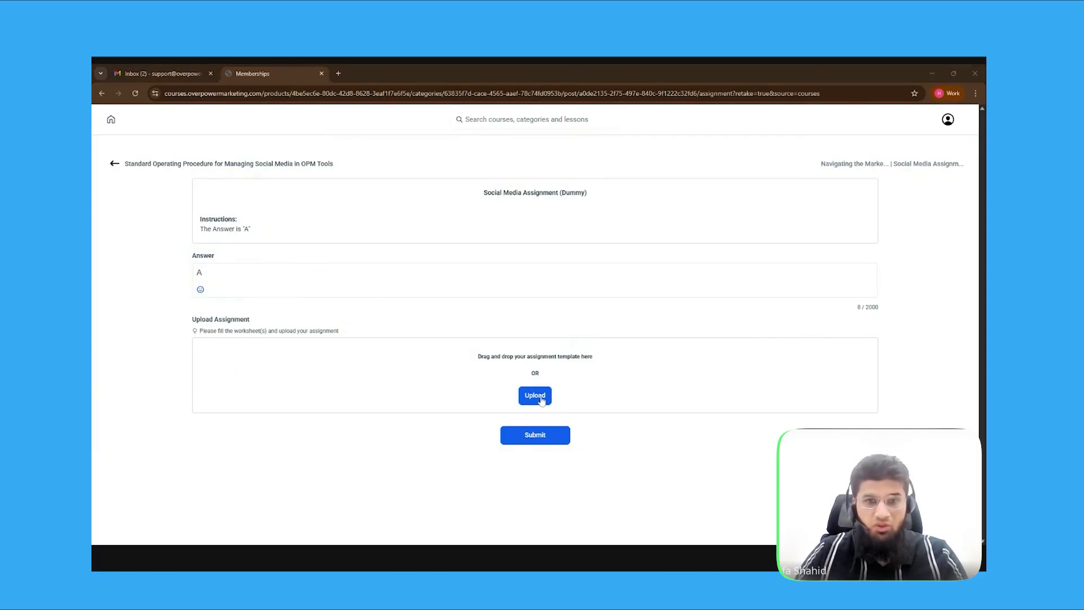
click(617, 368)
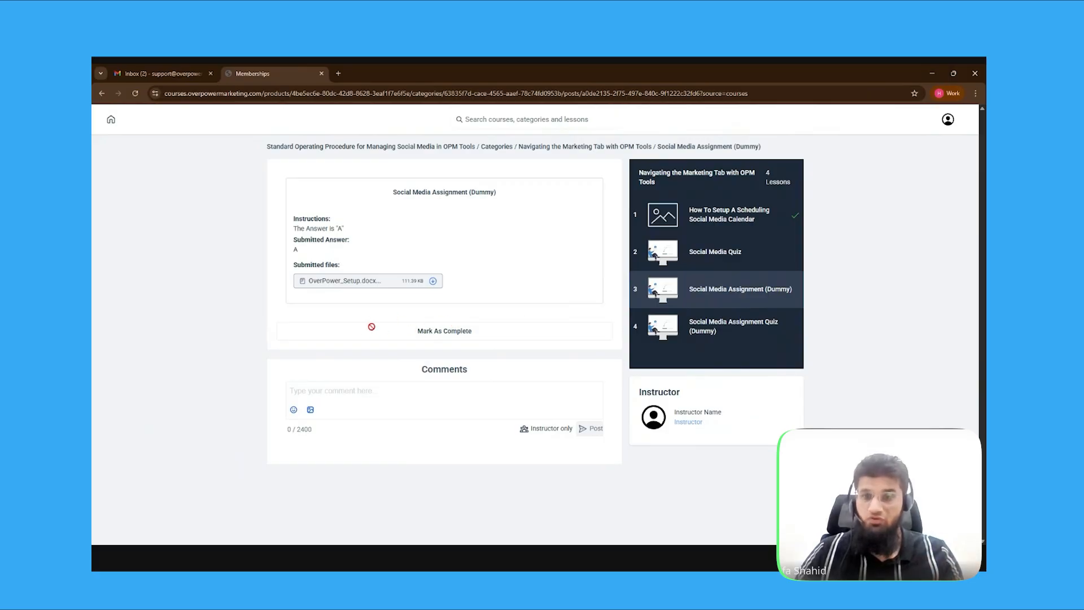
click(707, 334)
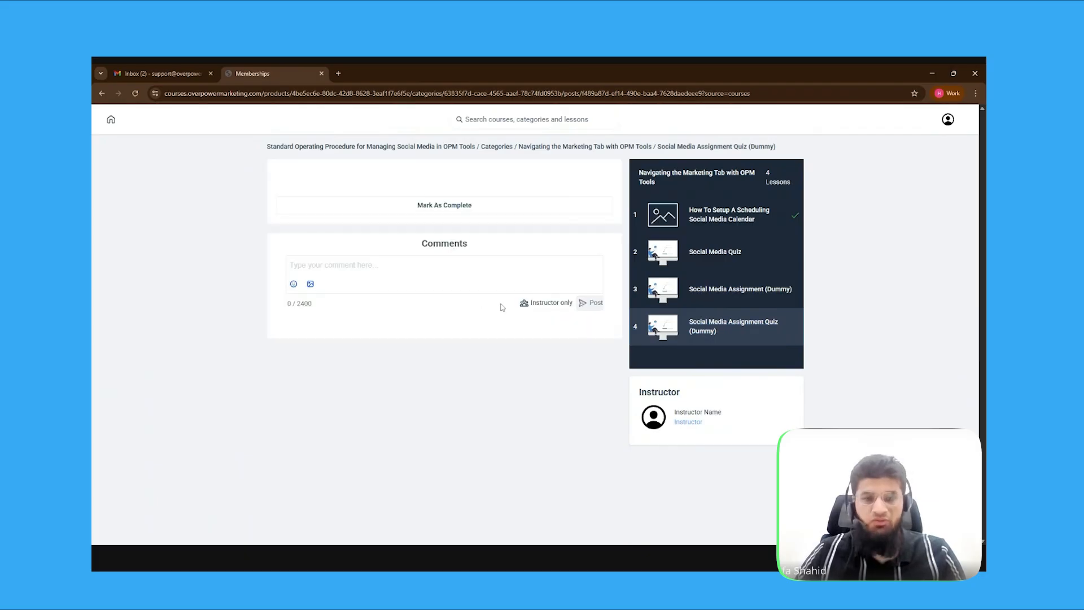
Take the quiz with answer A, then retake it submitting answer B
click(444, 397)
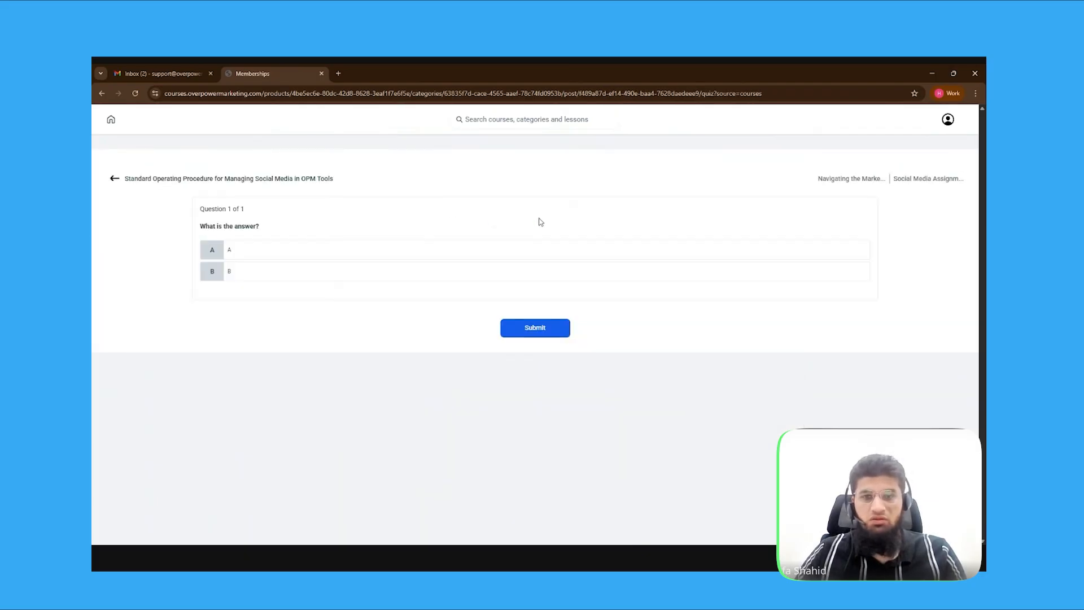
click(365, 248)
click(534, 335)
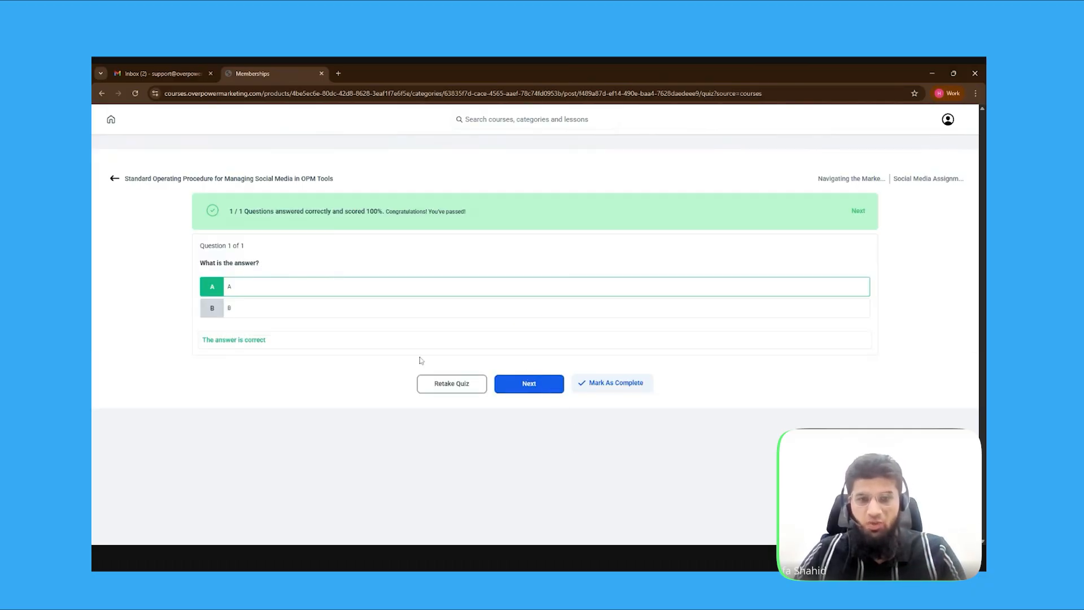
click(461, 389)
click(437, 277)
click(545, 330)
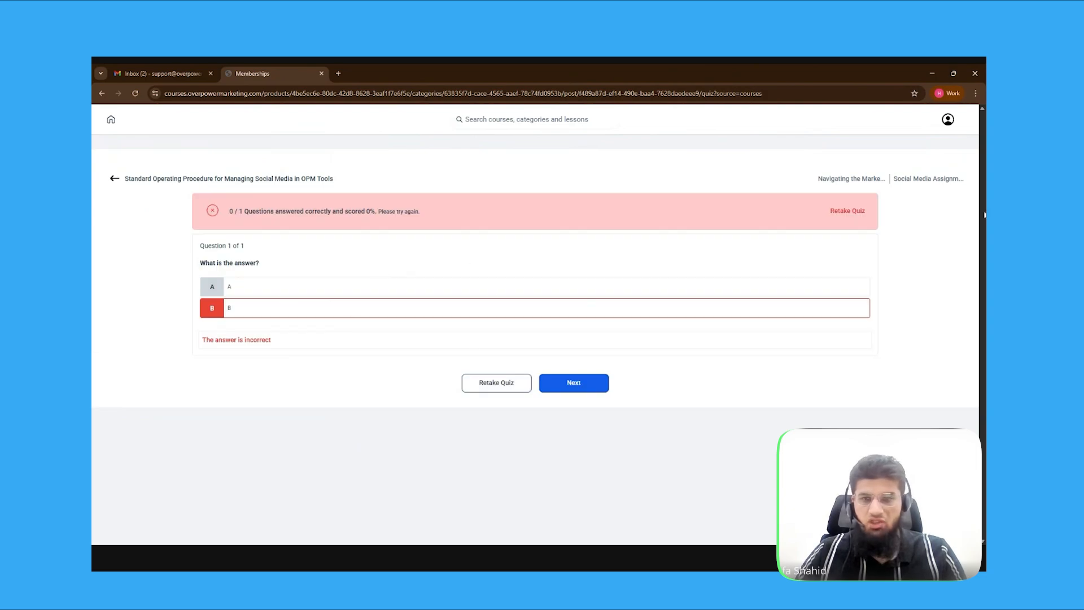
Retake the quiz with answer A, mark the lesson complete, and continue to the next one
click(497, 384)
click(522, 256)
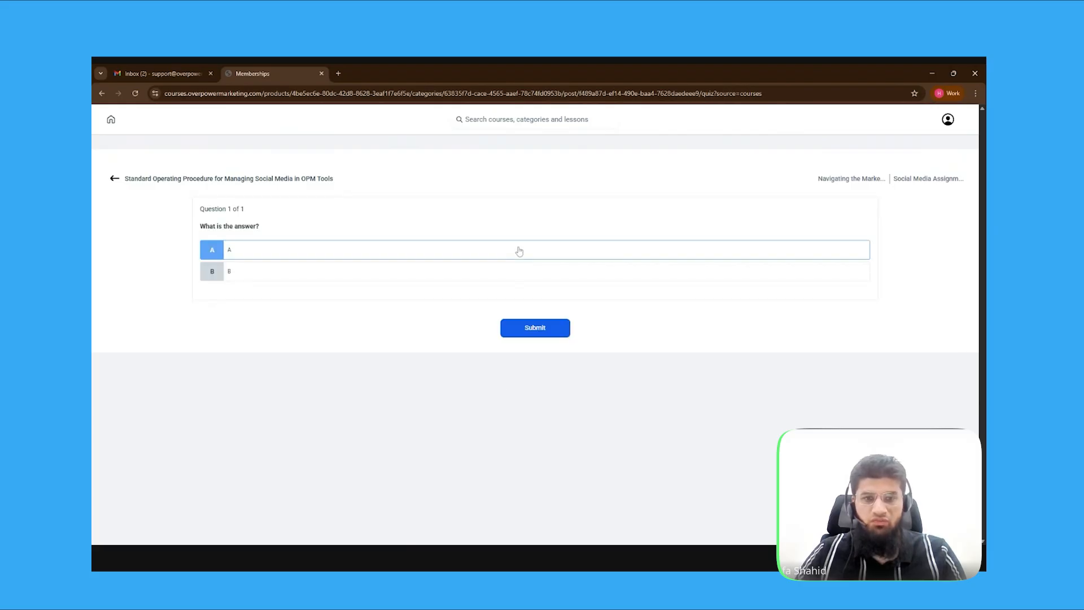
click(537, 330)
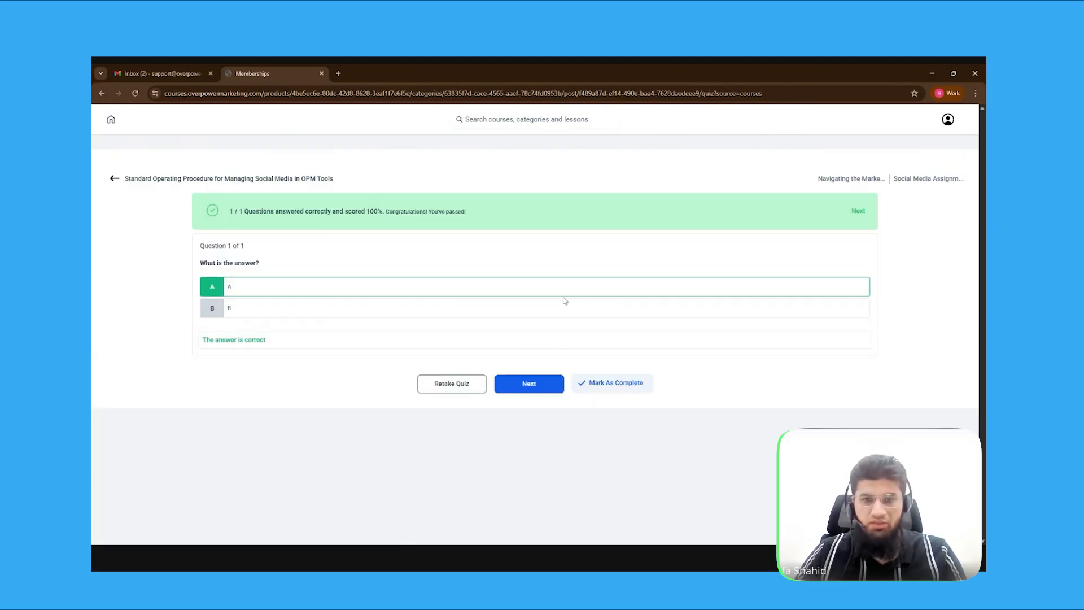
click(646, 392)
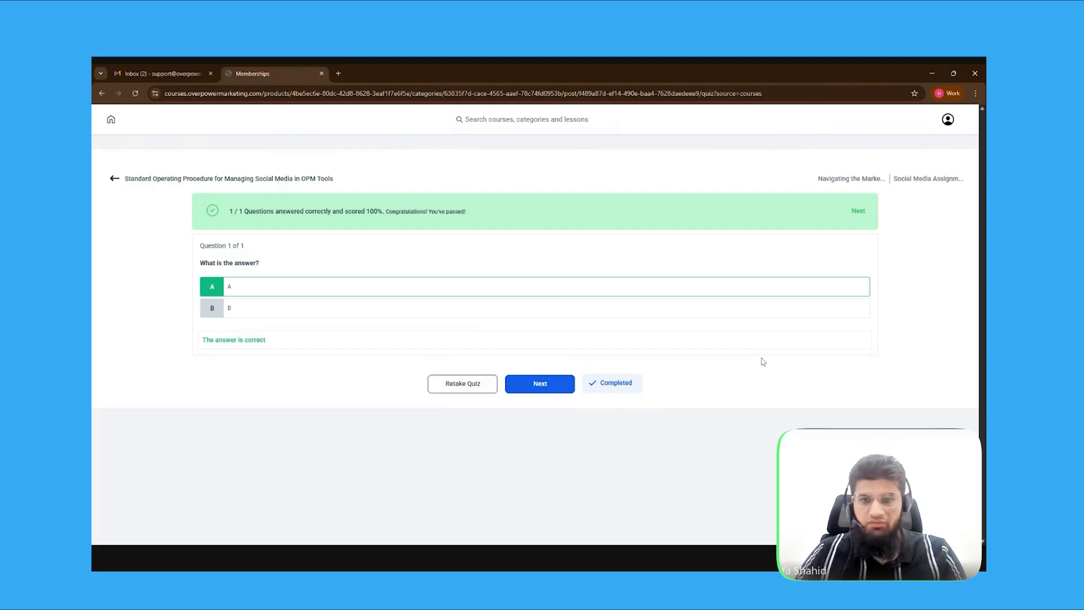
click(859, 211)
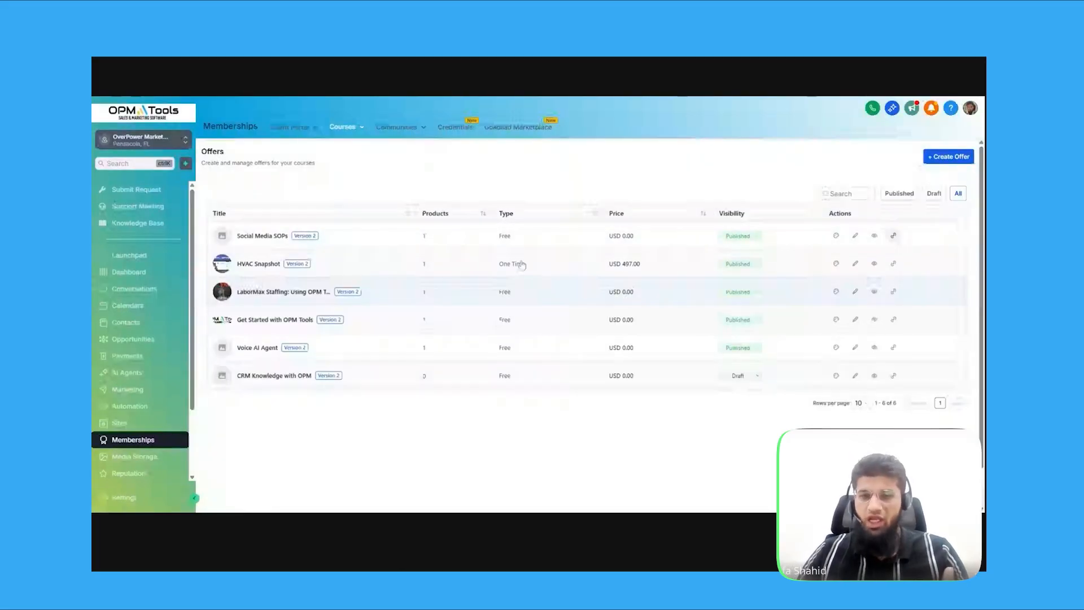
Open Analytics from the Memberships Courses dropdown
click(355, 127)
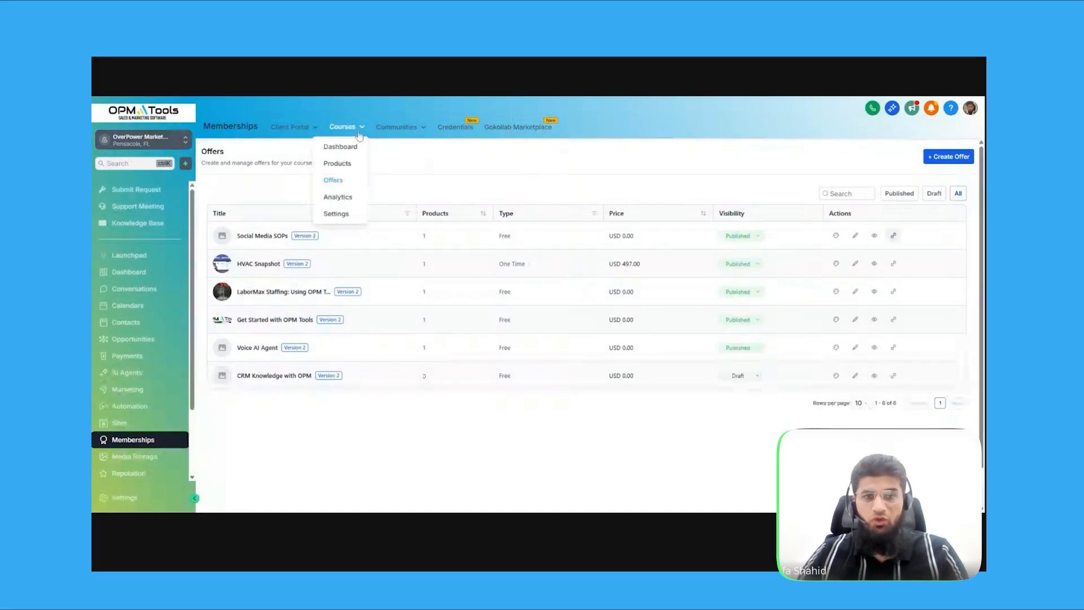
click(348, 200)
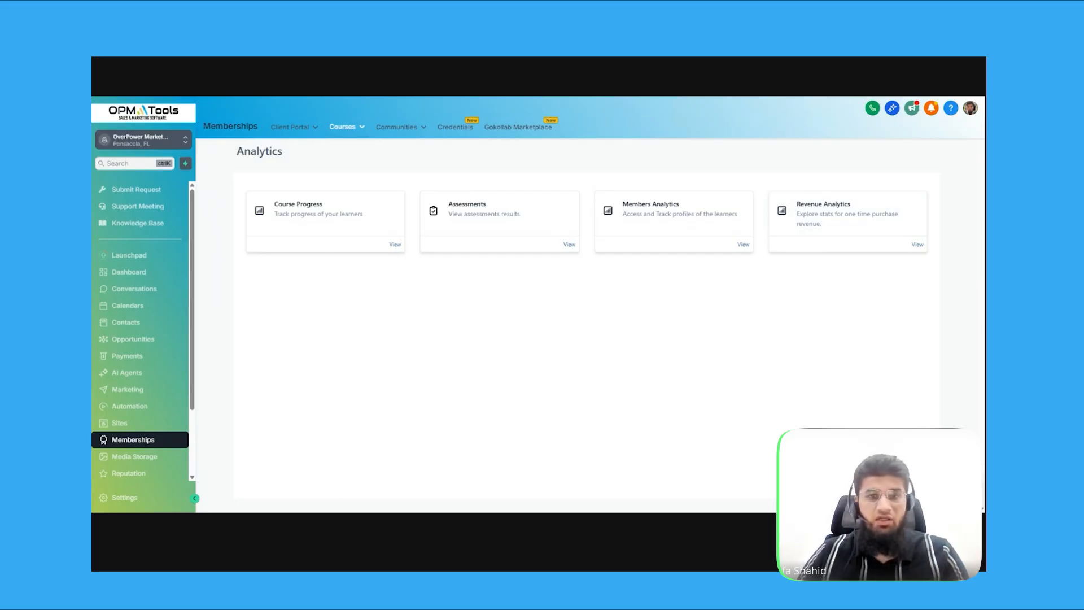
Review the Assessments results, noting the assignment row and failed quiz attempt, then open the assignment for grading
click(568, 246)
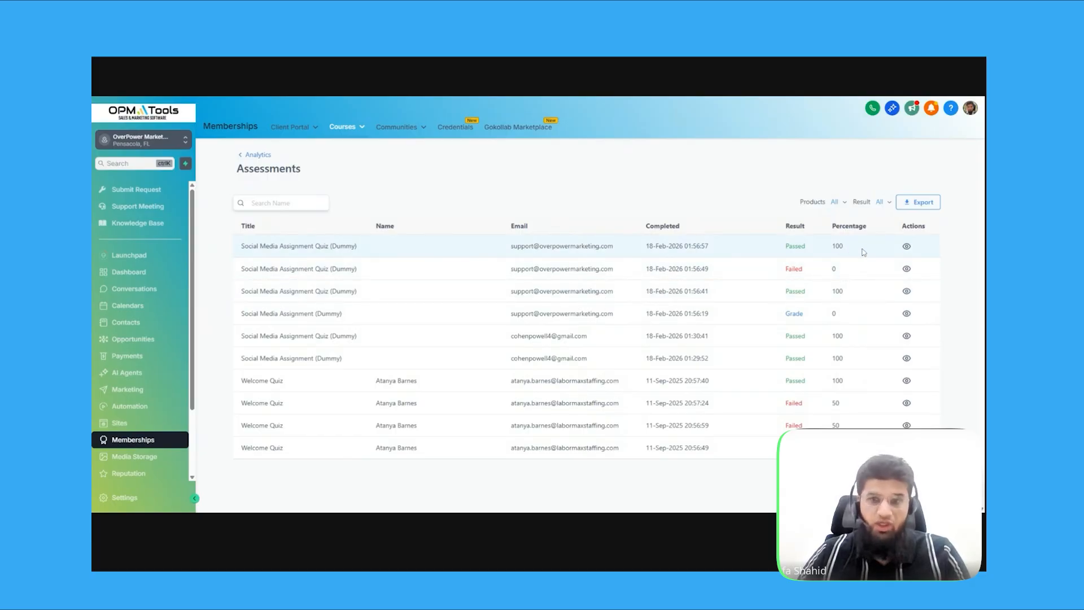
drag(287, 313, 415, 323)
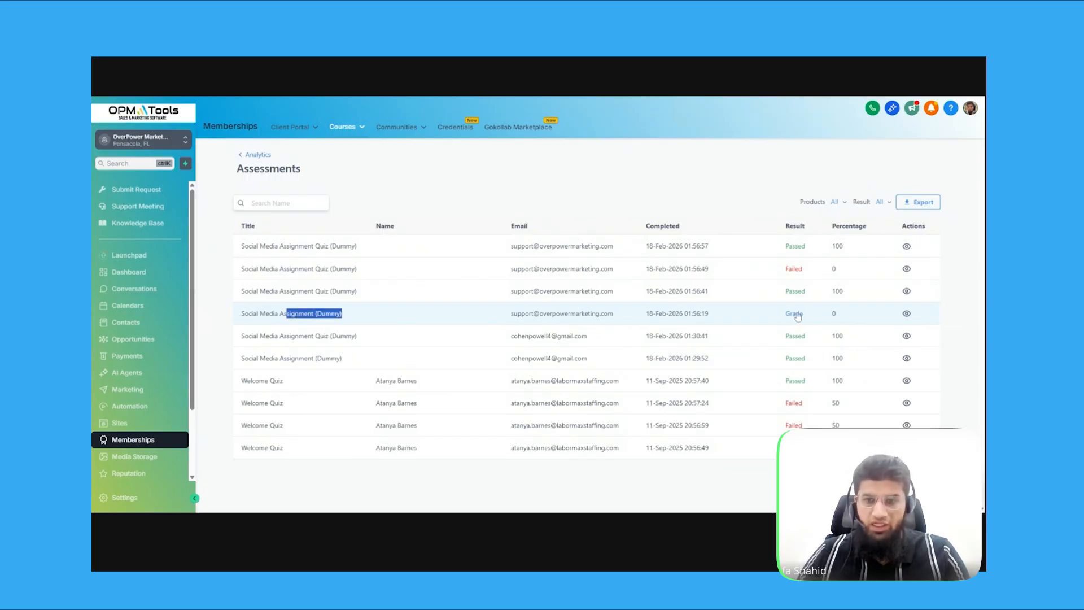
drag(785, 291, 802, 269)
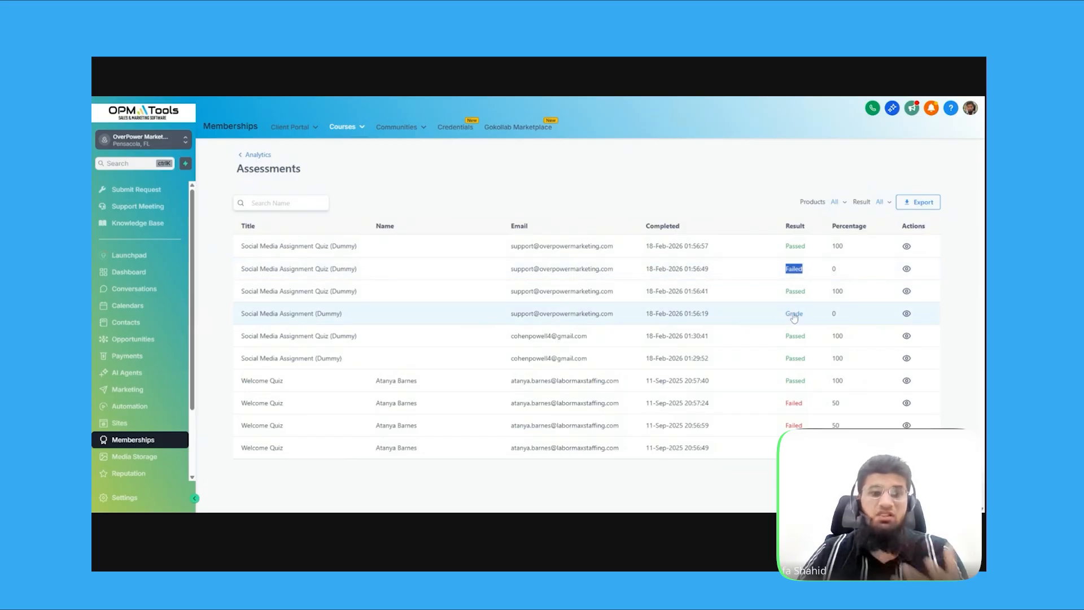
click(794, 315)
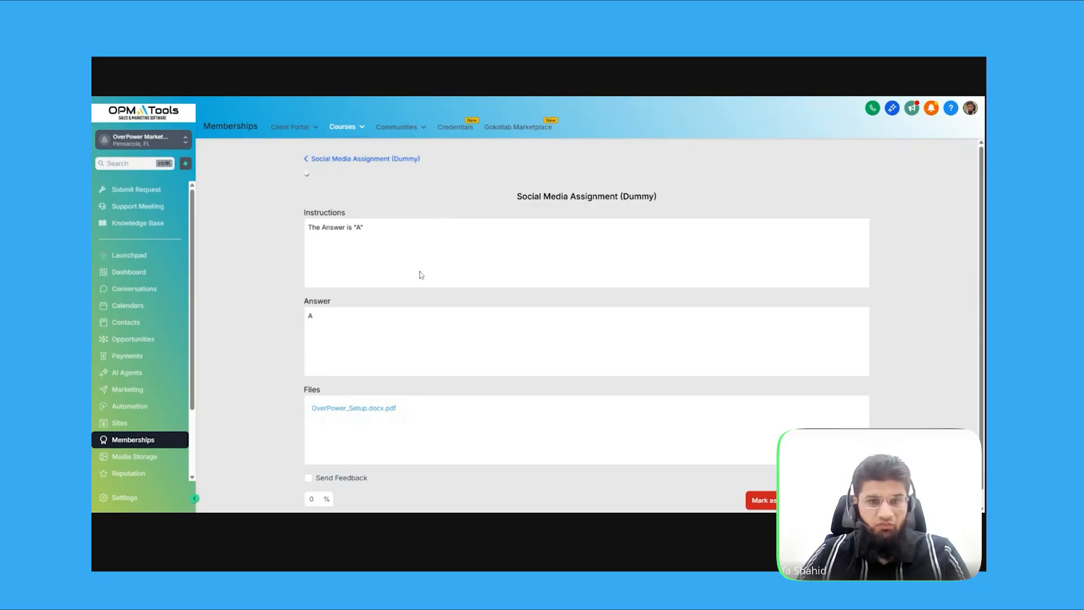
Toggle the Send Feedback option on the assignment's grading page and scroll to the grade percent field
scroll(349, 441, down, 1)
click(308, 462)
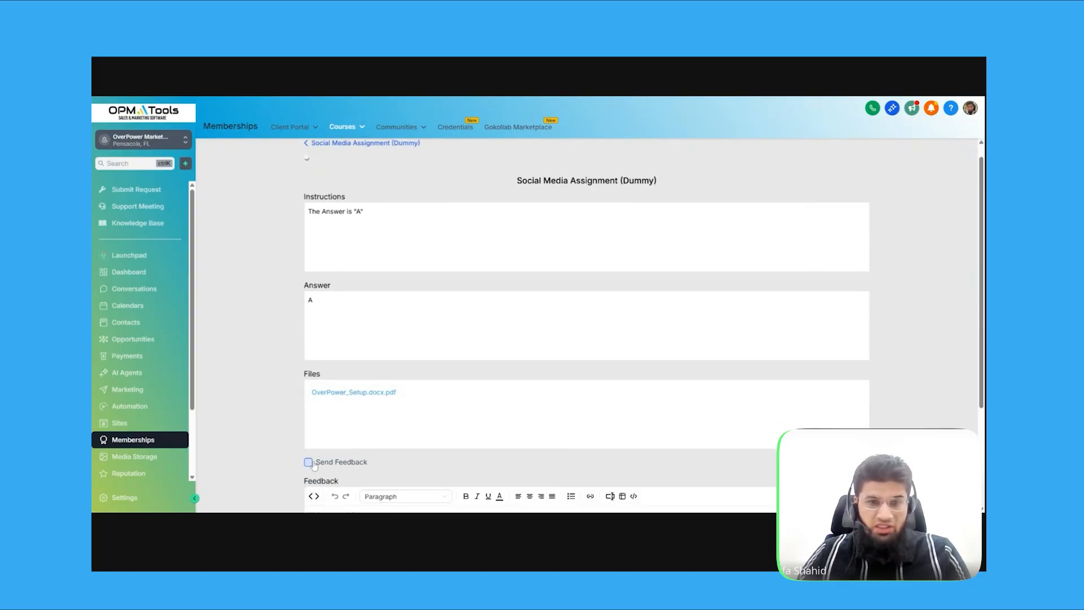
scroll(524, 390, down, 2)
scroll(523, 390, down, 3)
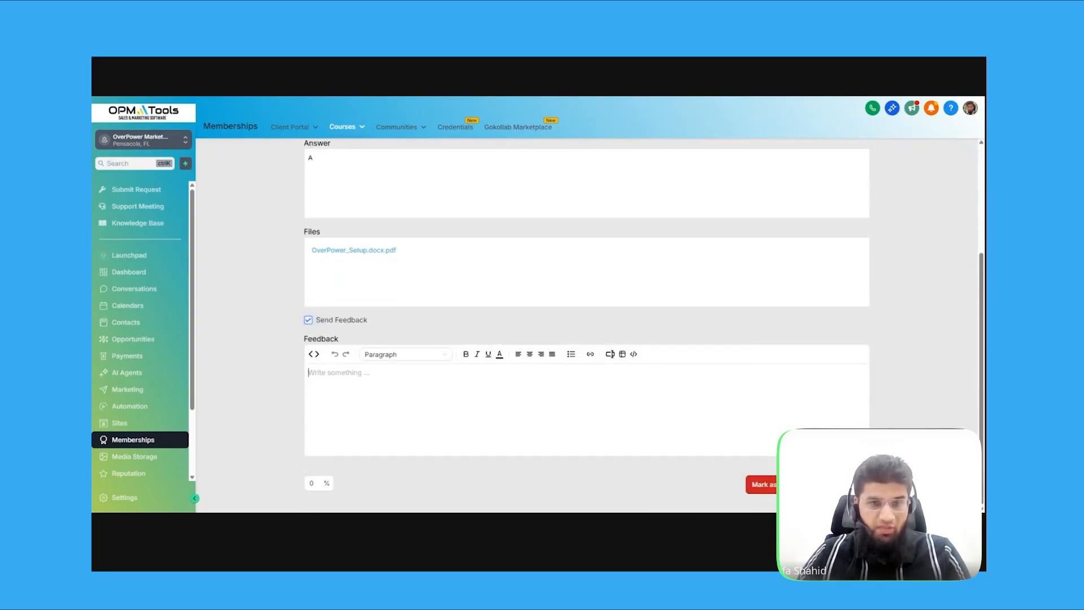
click(309, 319)
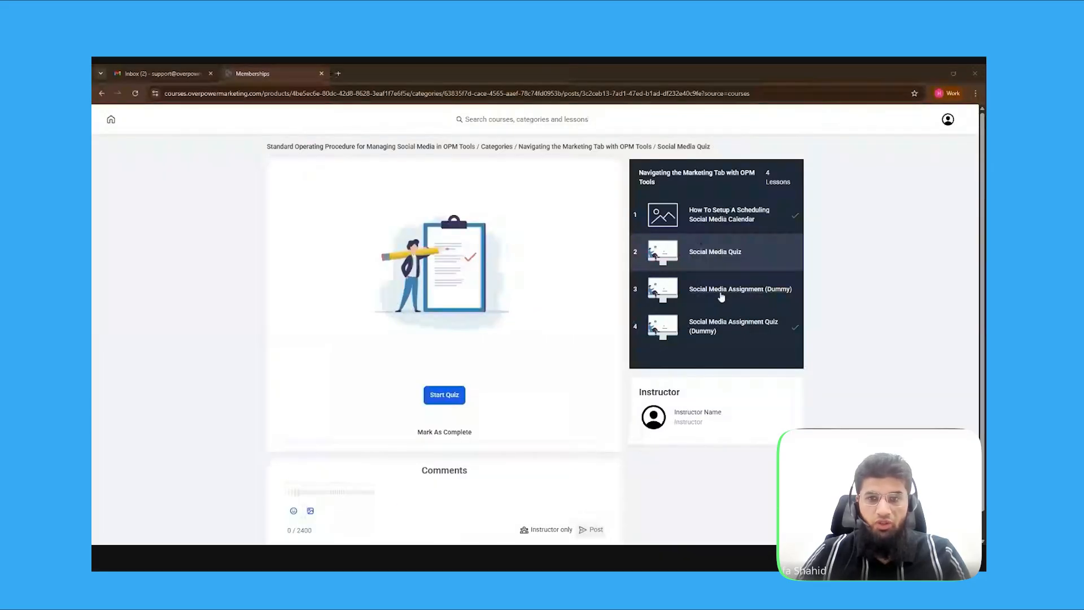
As the learner, check the assignment's 100% pass banner and mark the lesson Completed
click(721, 296)
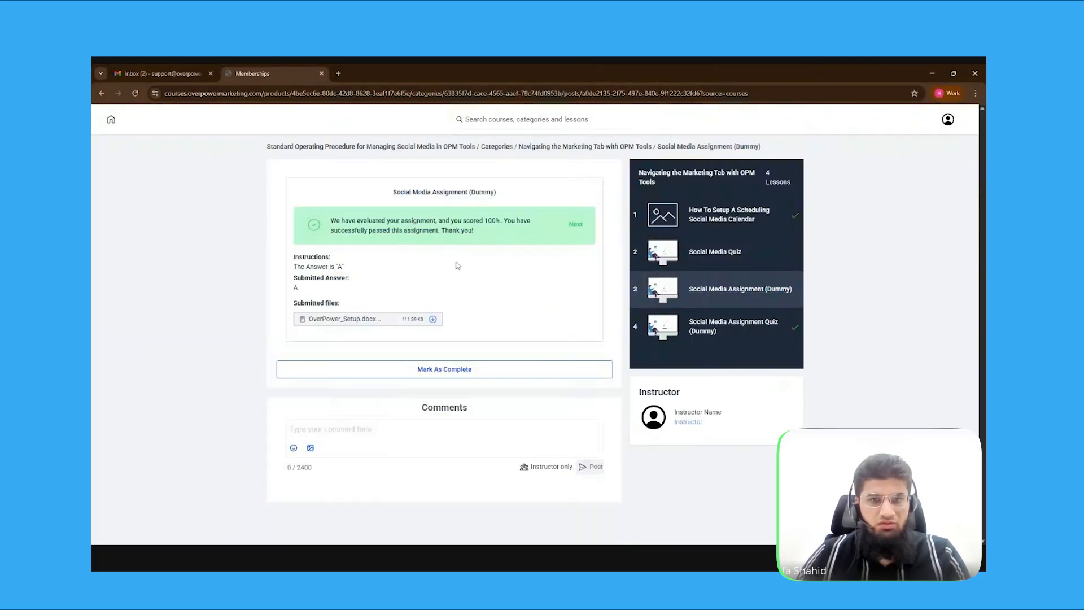
drag(331, 220, 524, 221)
drag(356, 231, 416, 230)
click(481, 242)
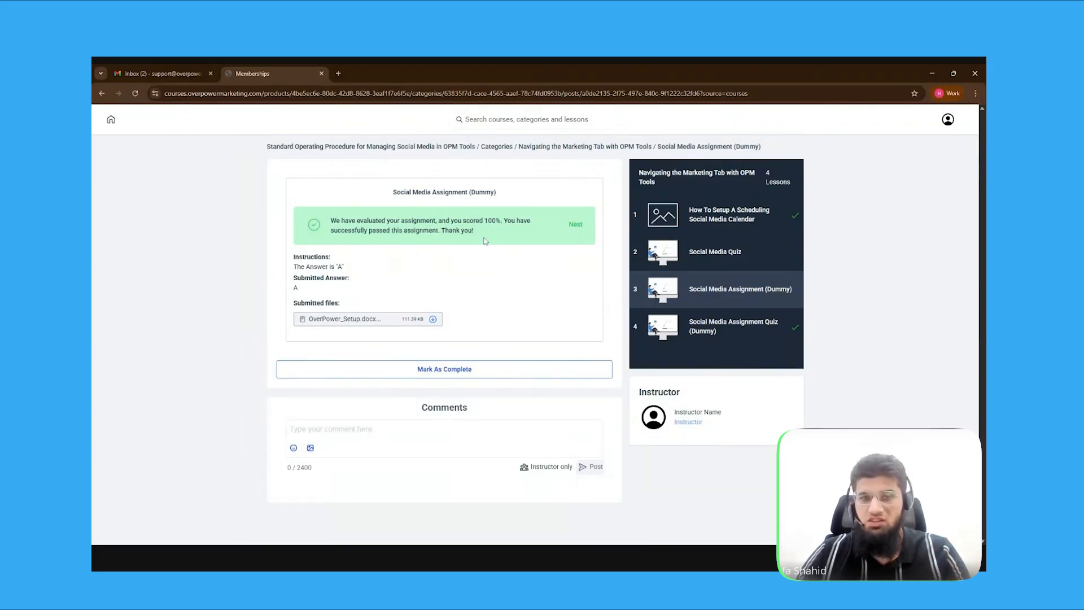
click(437, 370)
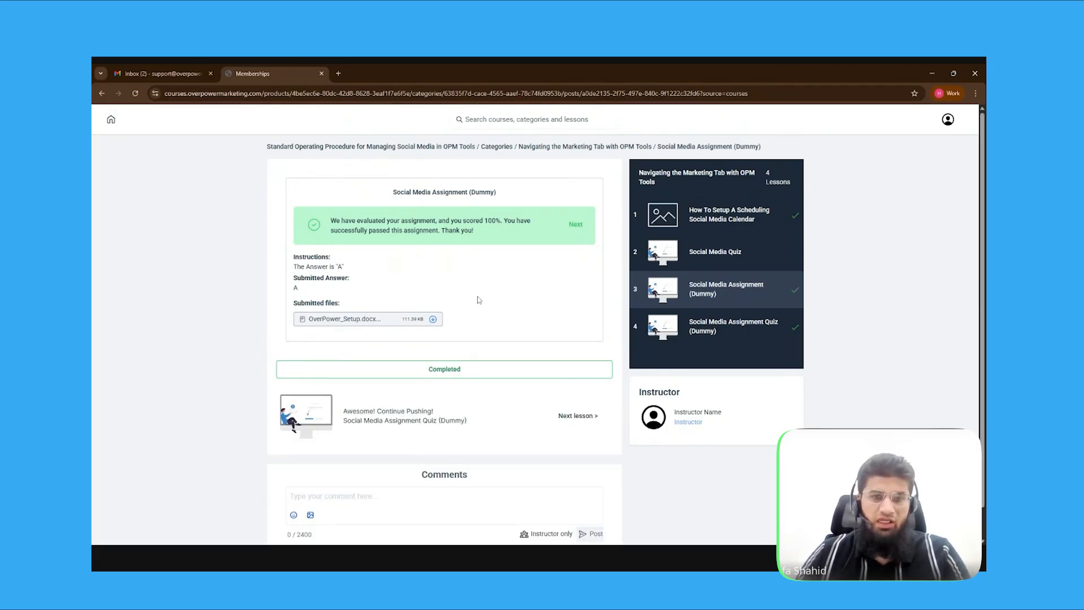